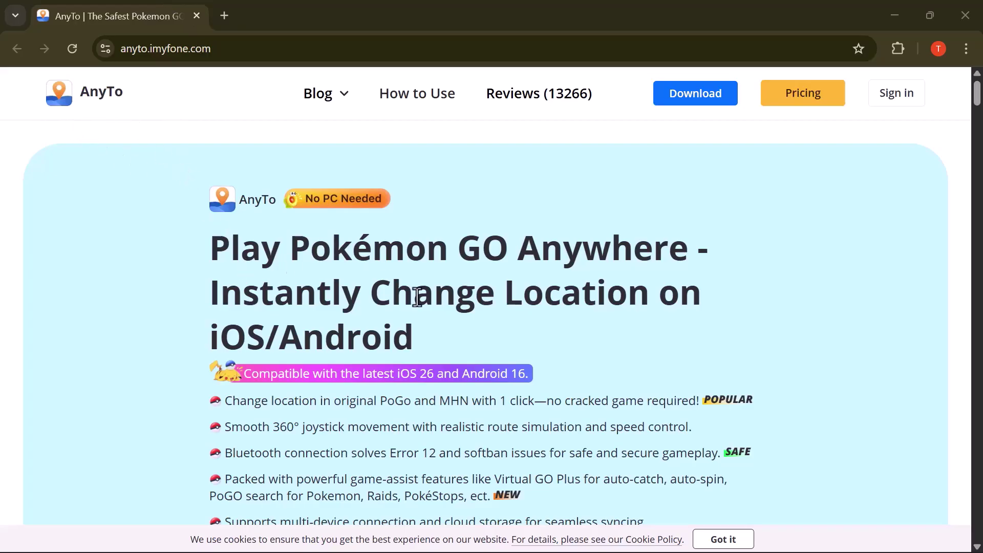
# Step: Scroll down through the AnyTo product page on anyto.imyfone.com
pyautogui.scroll(-3, 468, 358)
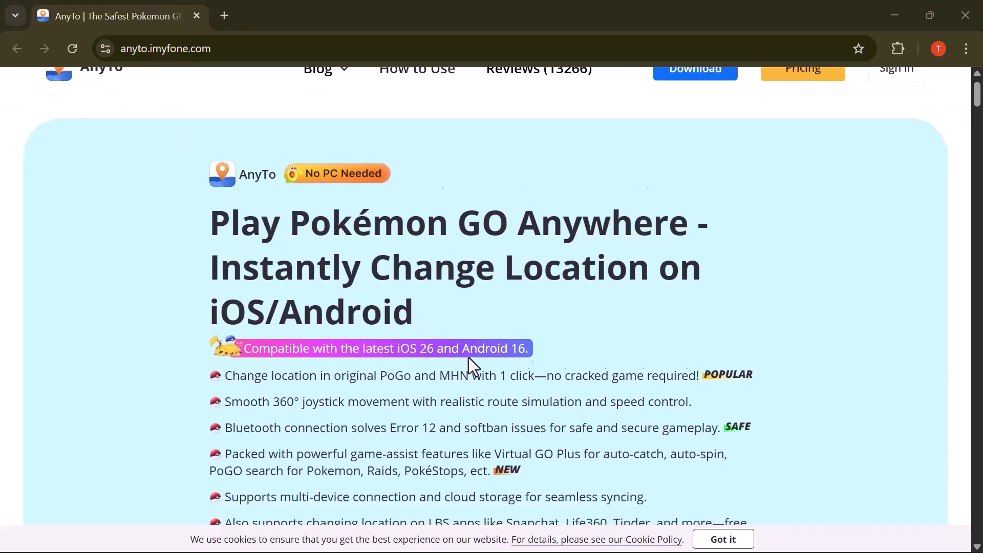
pyautogui.scroll(-3, 469, 358)
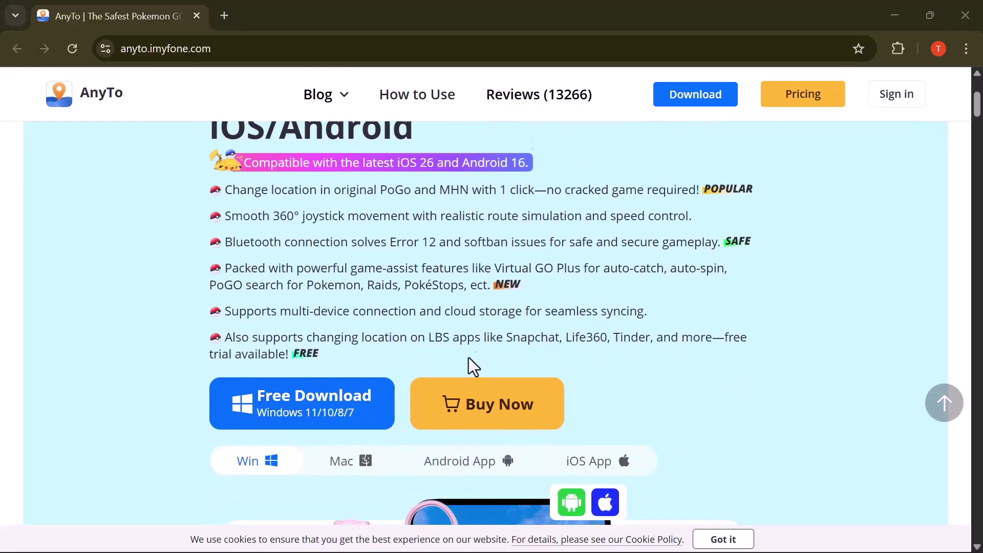
pyautogui.scroll(-2, 469, 358)
pyautogui.scroll(-3, 468, 357)
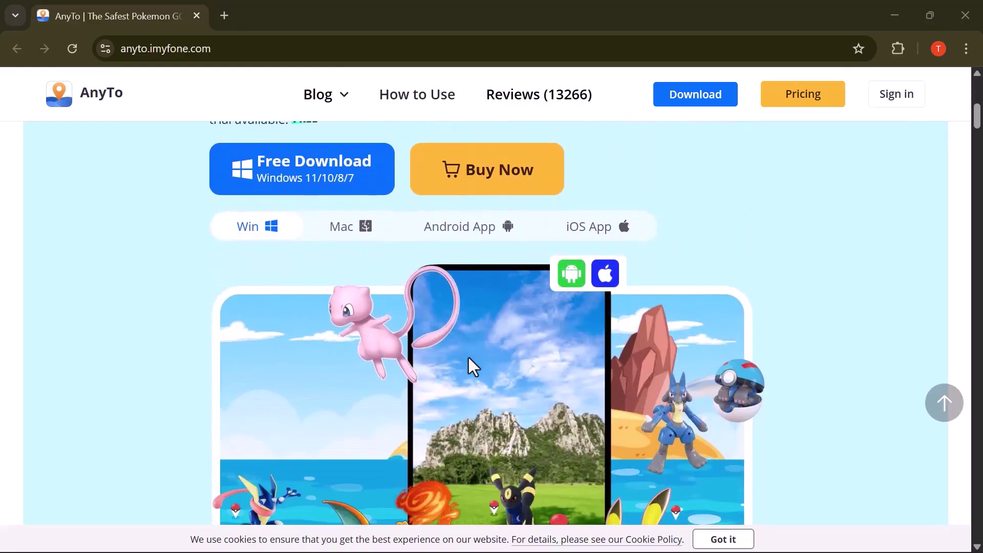
pyautogui.scroll(-1, 468, 357)
pyautogui.scroll(-2, 468, 355)
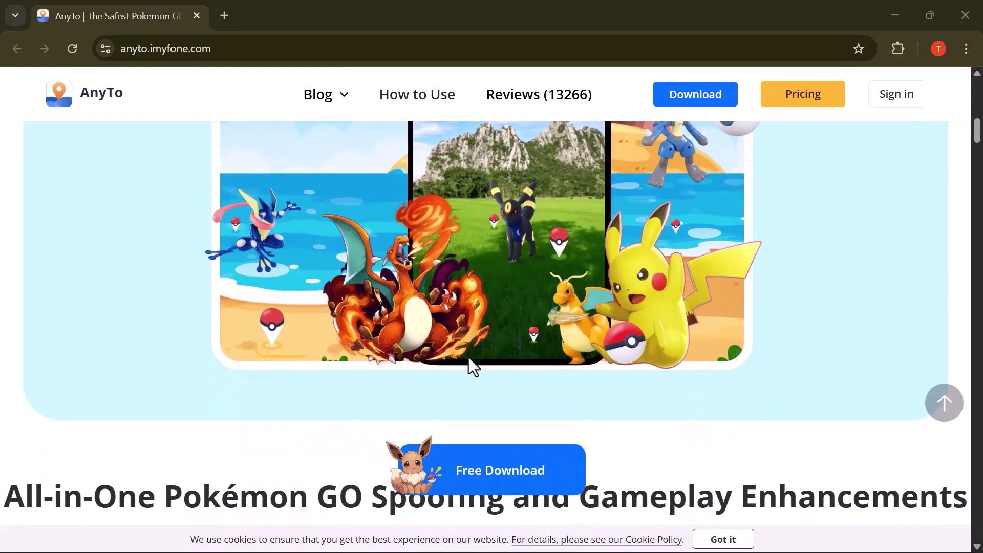
pyautogui.scroll(-3, 469, 357)
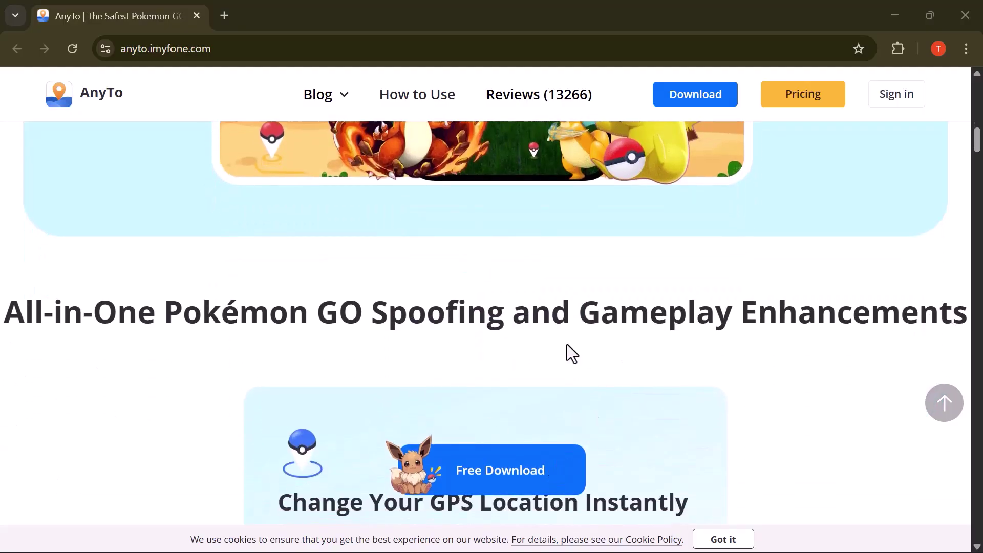
pyautogui.scroll(-3, 567, 345)
pyautogui.scroll(-2, 567, 345)
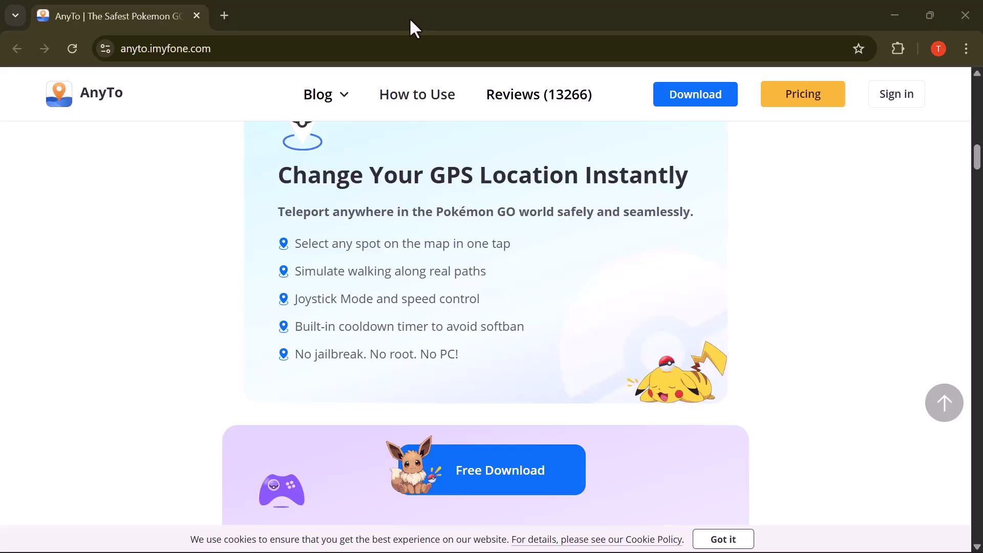
pyautogui.scroll(-2, 455, 273)
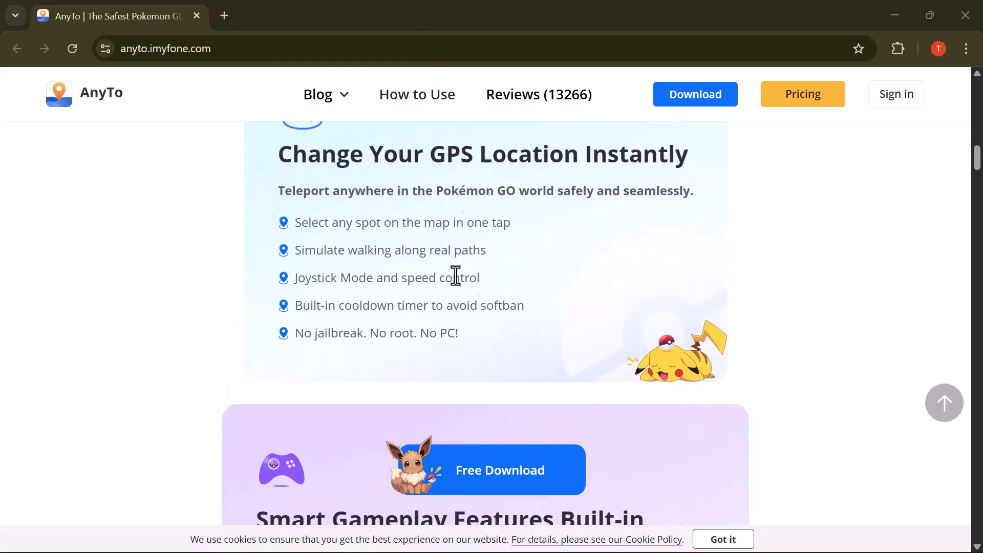
pyautogui.scroll(-3, 456, 275)
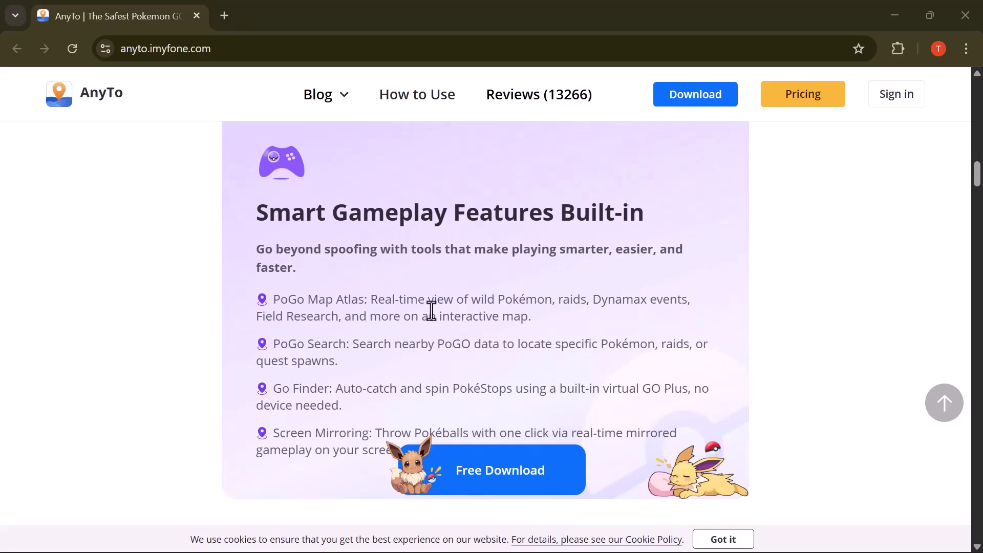
pyautogui.scroll(-3, 432, 310)
pyautogui.scroll(-7, 431, 310)
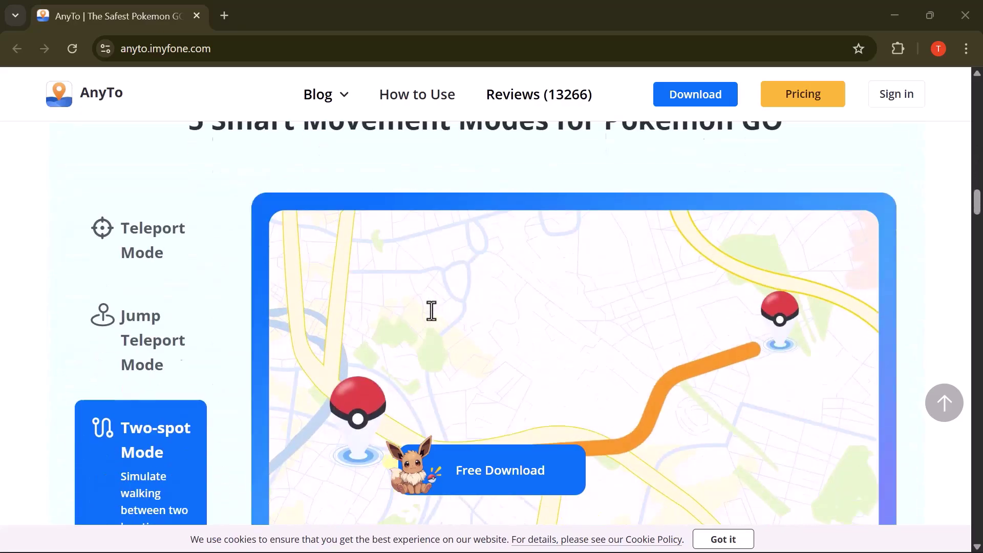
pyautogui.scroll(-10, 432, 310)
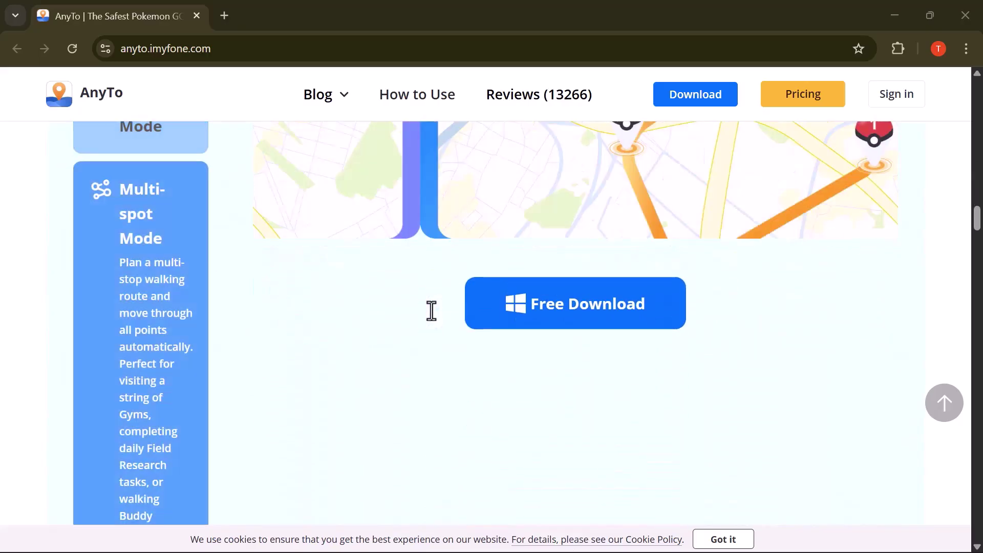
pyautogui.scroll(-8, 432, 310)
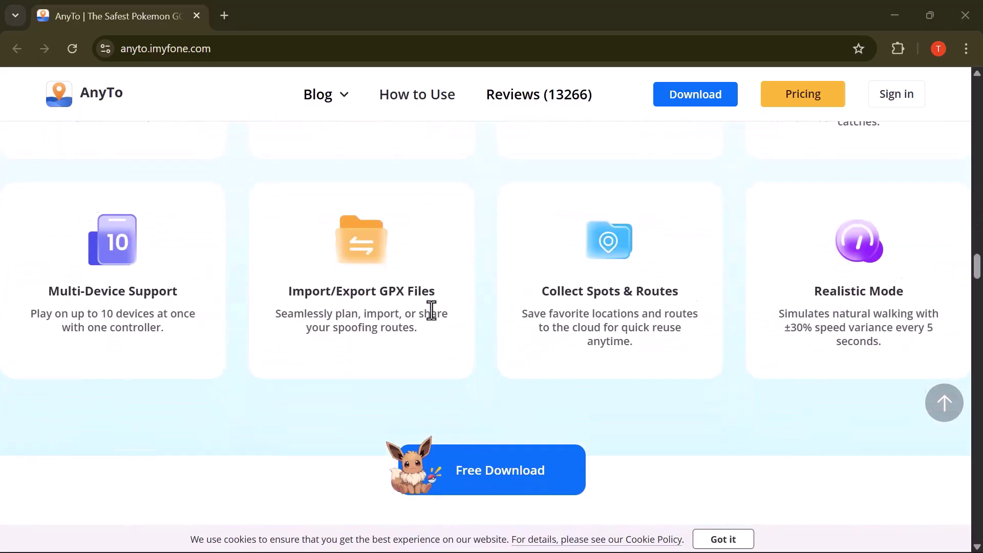
pyautogui.scroll(-12, 432, 310)
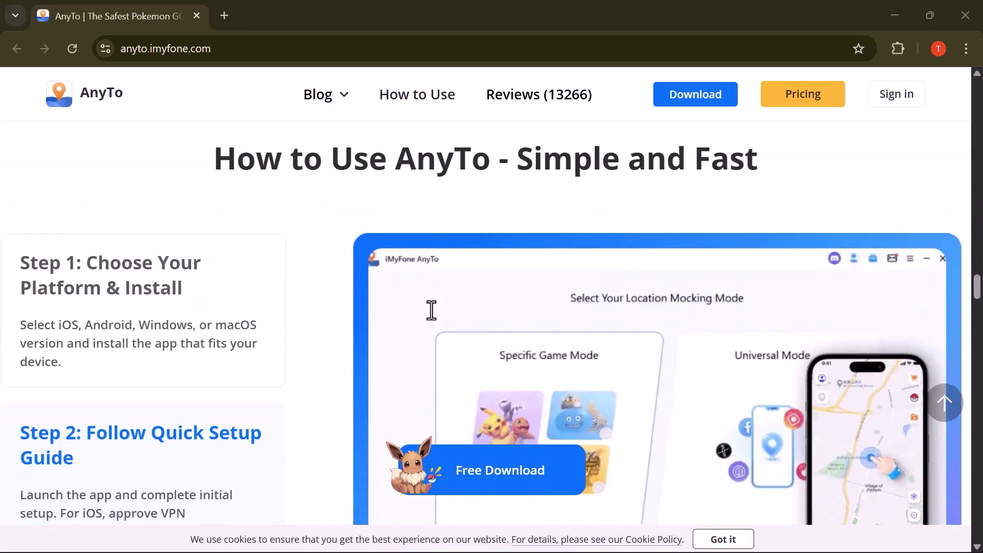
pyautogui.scroll(-4, 432, 309)
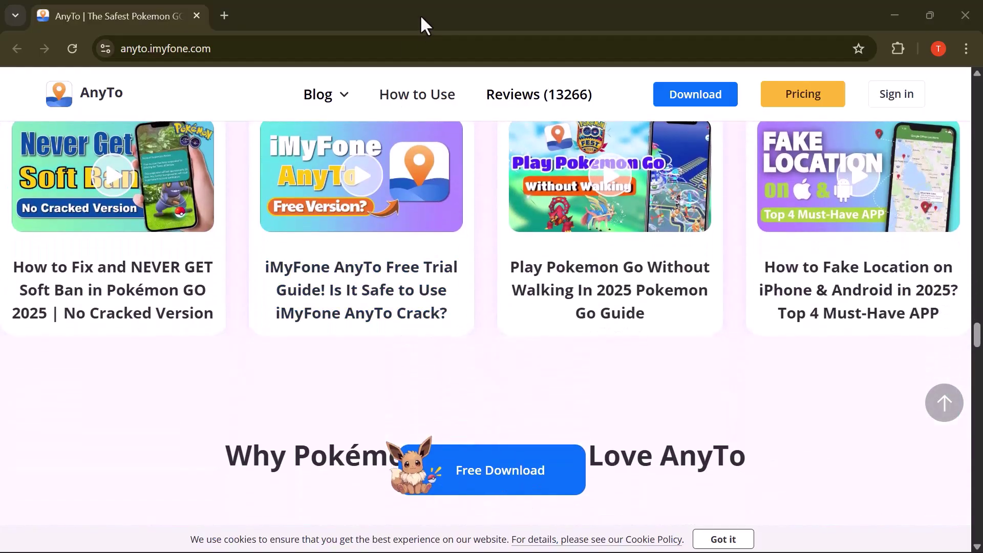
# Step: Download the AnyTo installer with Free Download (Windows 11/10/8/7)
pyautogui.scroll(2, 420, 21)
pyautogui.scroll(-5, 429, 267)
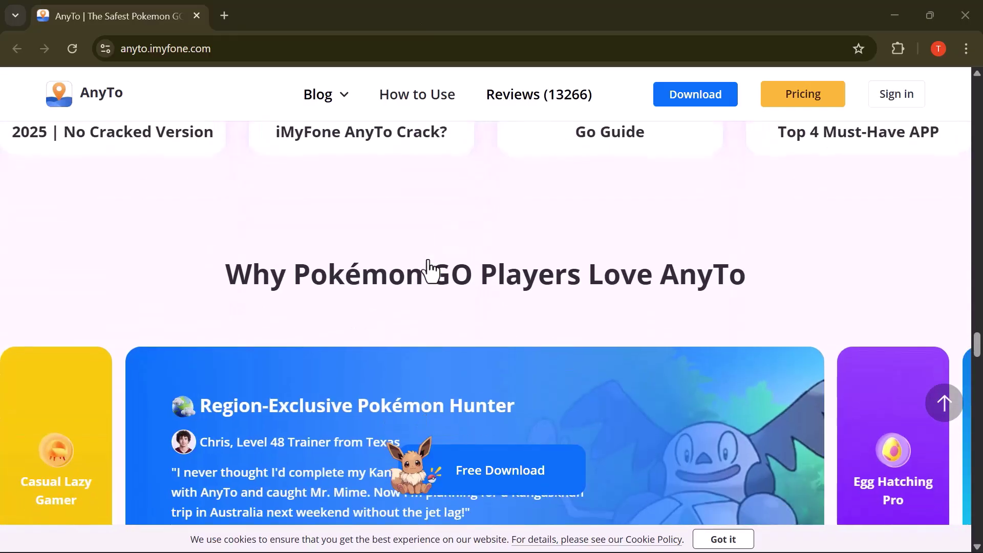
pyautogui.scroll(-2, 430, 271)
pyautogui.scroll(-7, 430, 270)
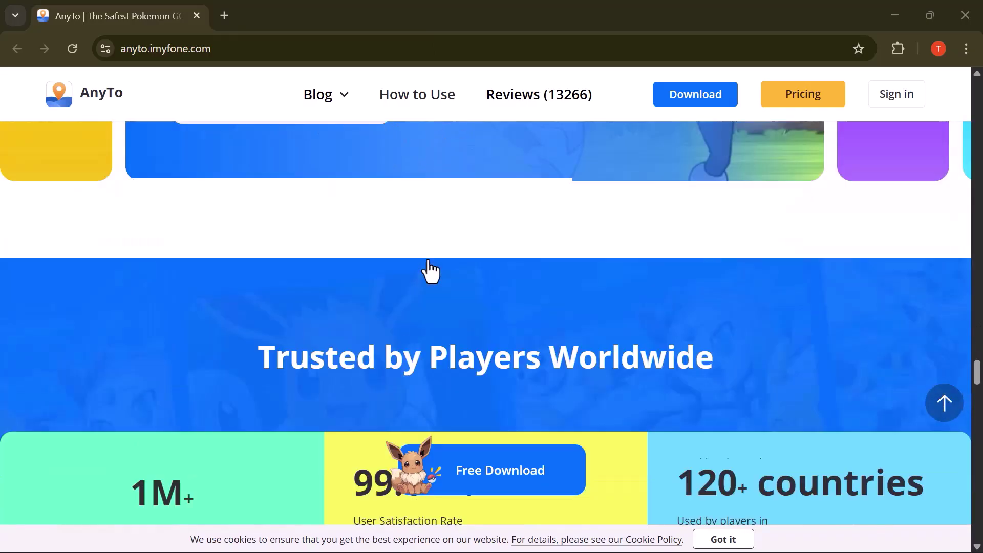
pyautogui.scroll(-2, 428, 270)
pyautogui.scroll(15, 359, 358)
pyautogui.click(314, 431)
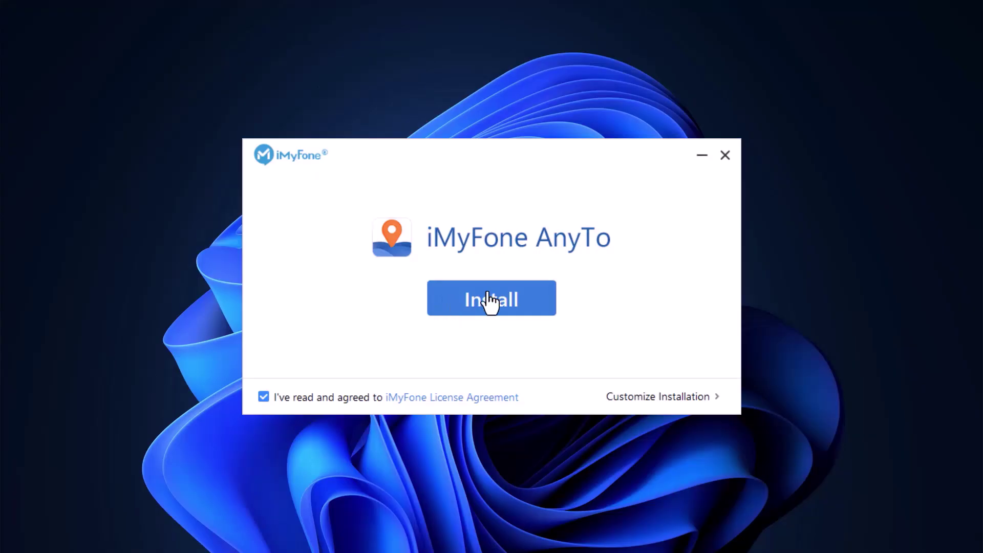
# Step: Install AnyTo, start it, and get started to reach the connect-your-device screen
pyautogui.click(489, 300)
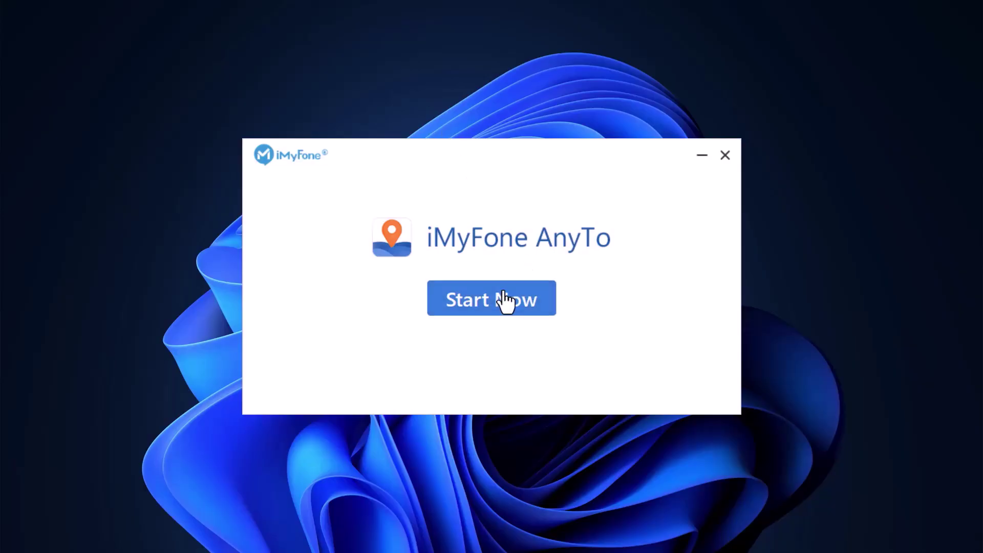
pyautogui.click(500, 300)
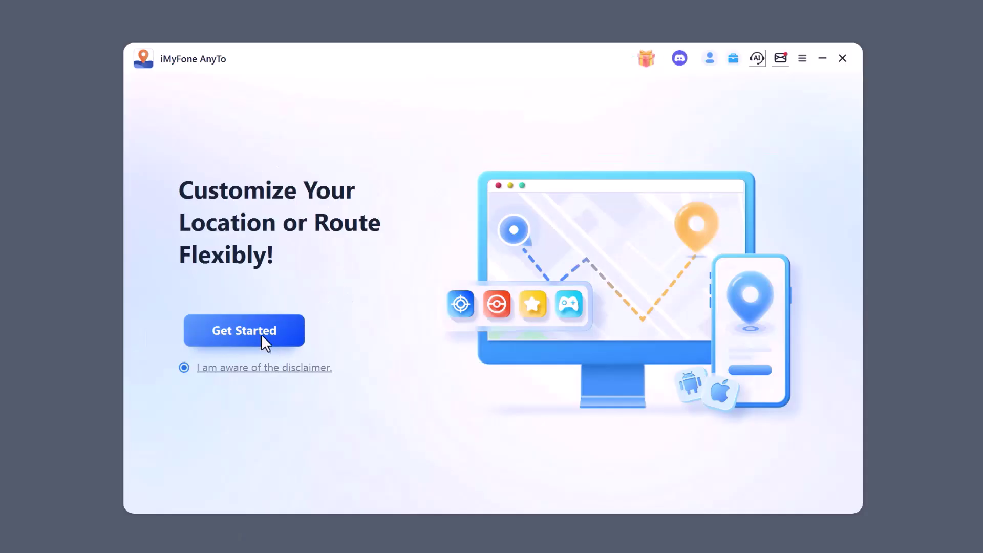
pyautogui.click(261, 334)
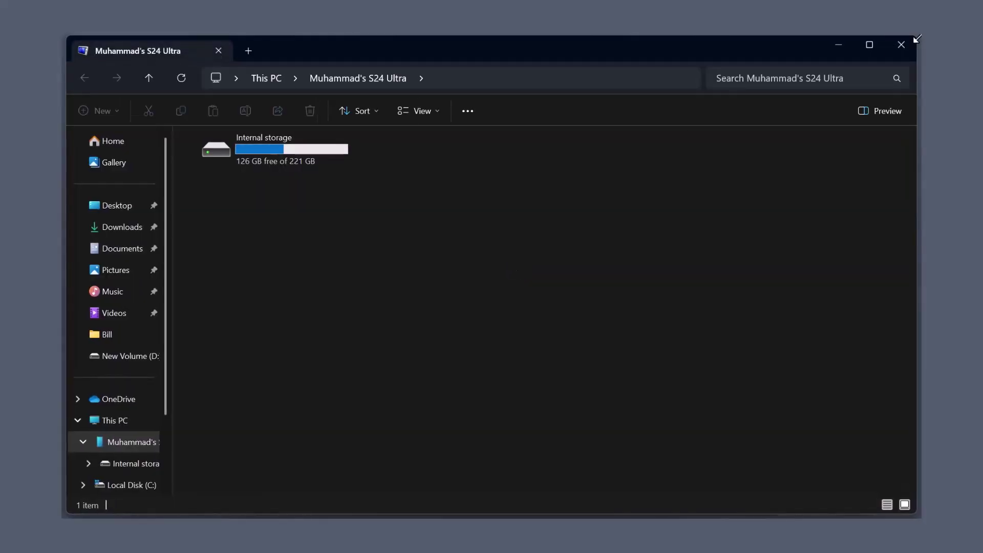
# Step: Close the phone's storage window and connect the Android phone to AnyTo over USB
pyautogui.click(912, 50)
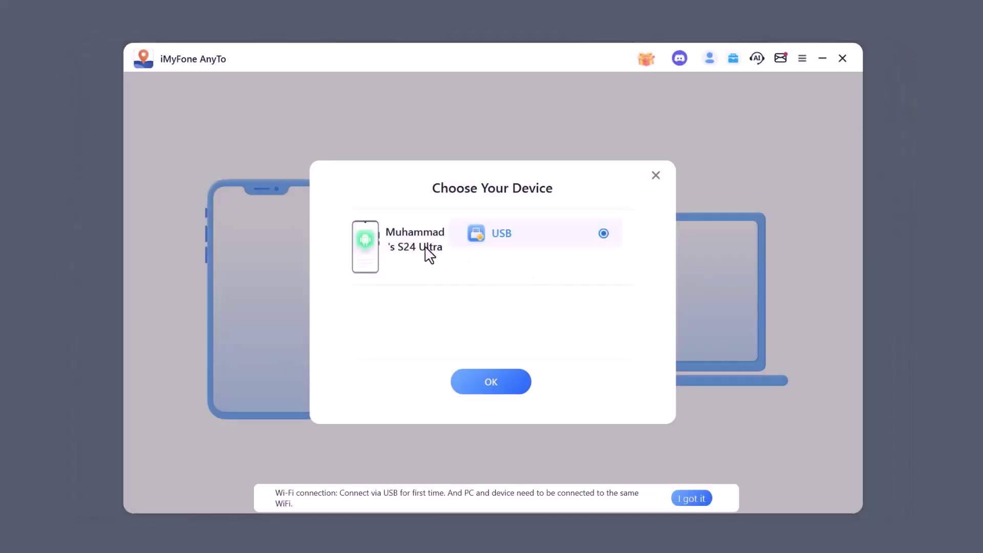
pyautogui.click(486, 389)
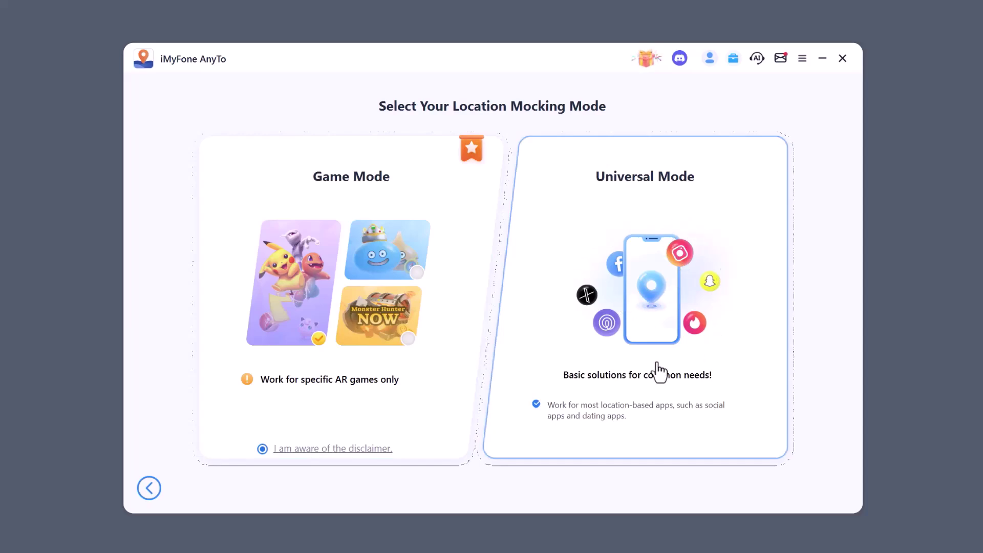
# Step: Choose Universal Mode to load the map at the phone's location near Edgewater, Denver
pyautogui.click(651, 290)
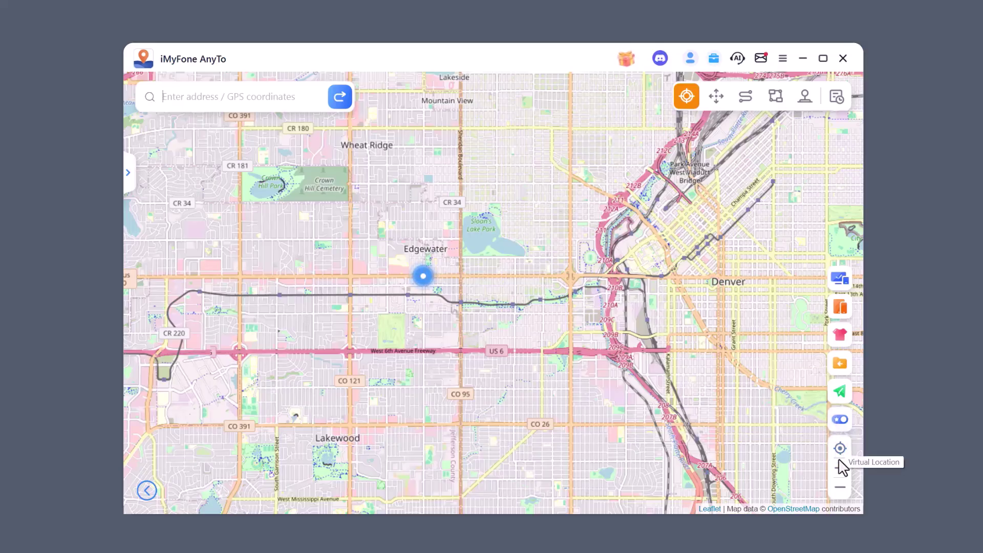
# Step: Zoom the map in on Edgewater and Sloan's Lake, and shift the AnyTo window left
pyautogui.click(842, 489)
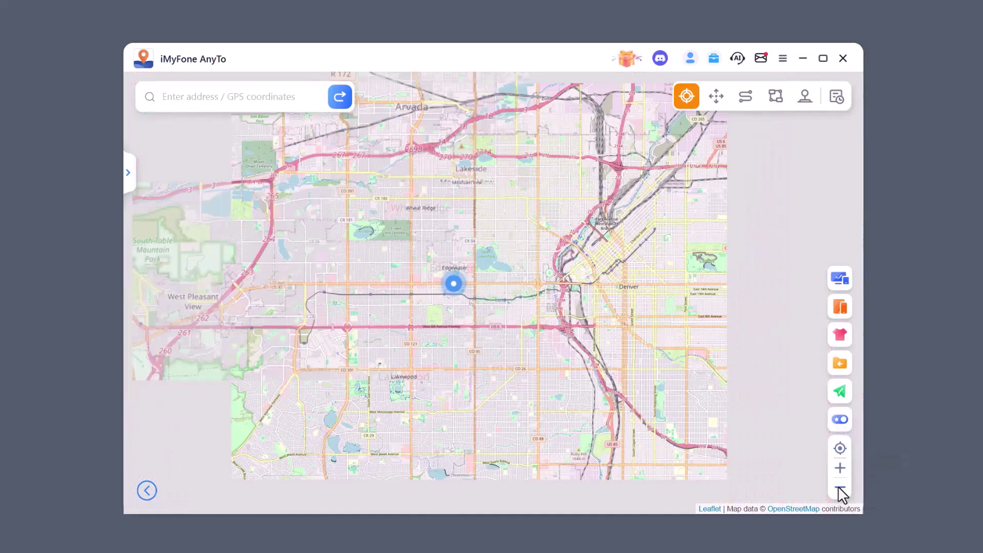
pyautogui.click(841, 492)
pyautogui.click(840, 468)
pyautogui.click(841, 467)
pyautogui.click(841, 468)
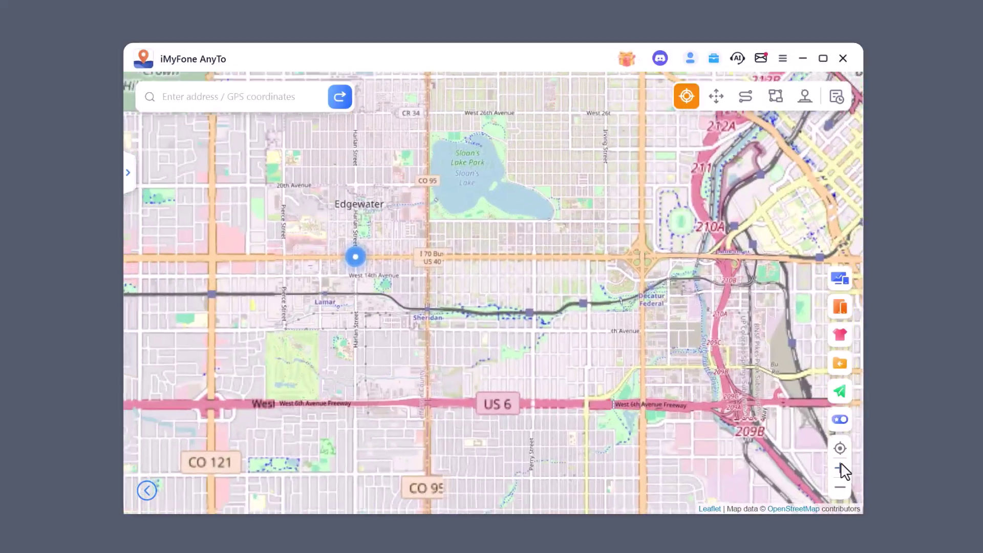
pyautogui.moveTo(423, 51); pyautogui.dragTo(306, 53)
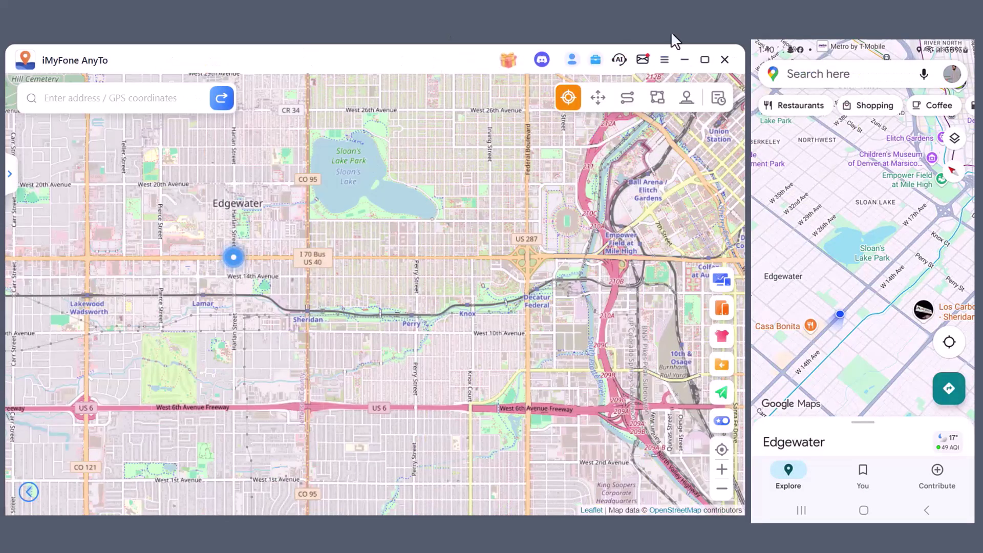
# Step: Search 'London' and teleport the phone to Southbury Road, Enfield, confirming the warning
pyautogui.click(94, 98)
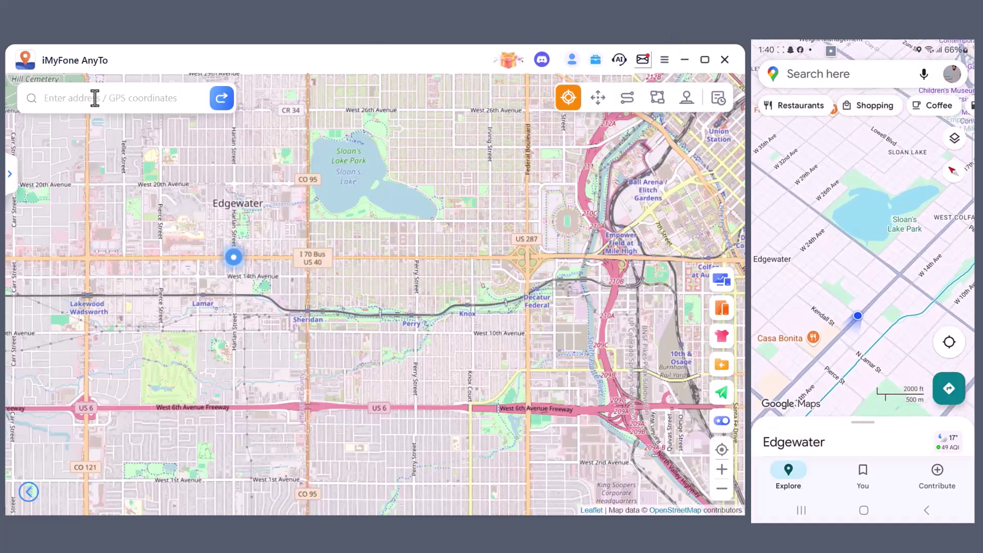
pyautogui.write('London')
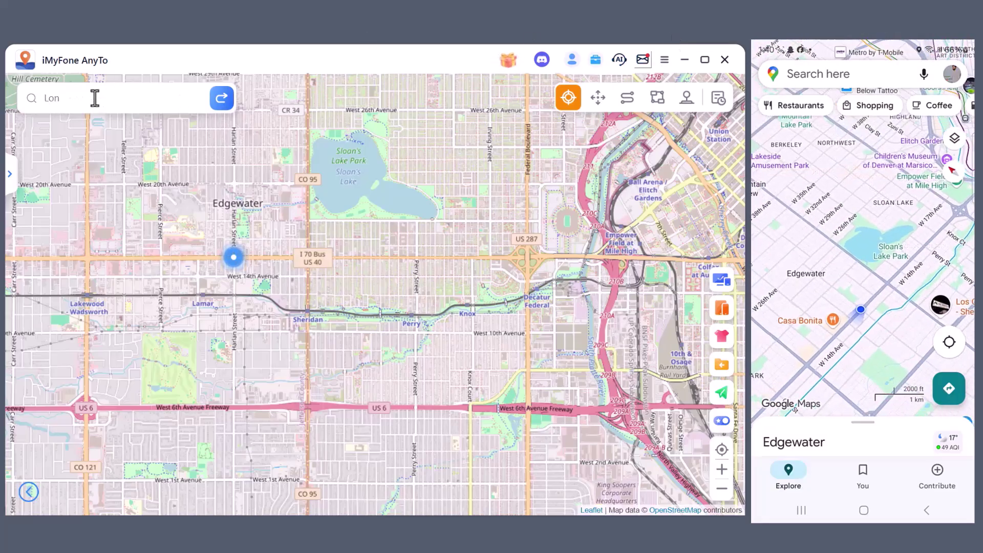
pyautogui.click(115, 161)
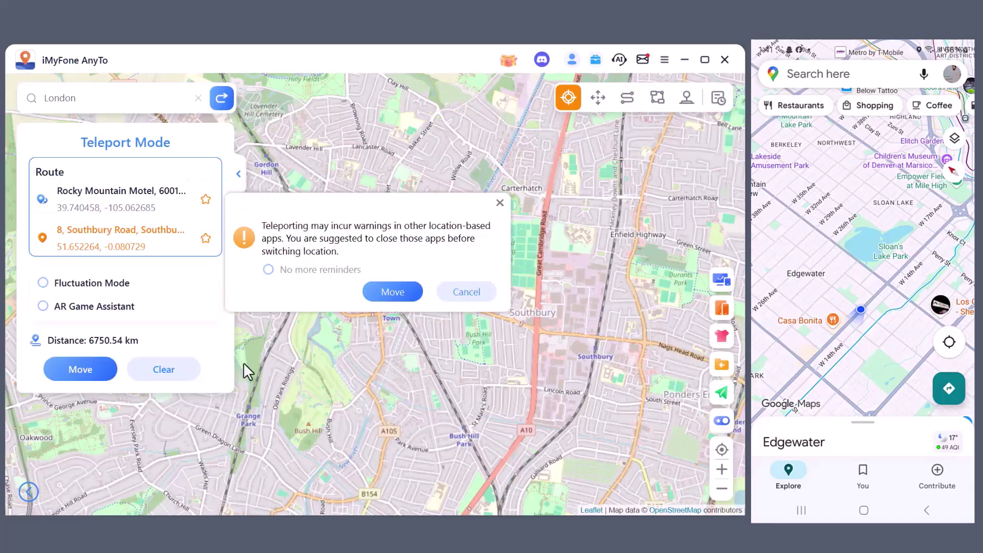
pyautogui.click(395, 290)
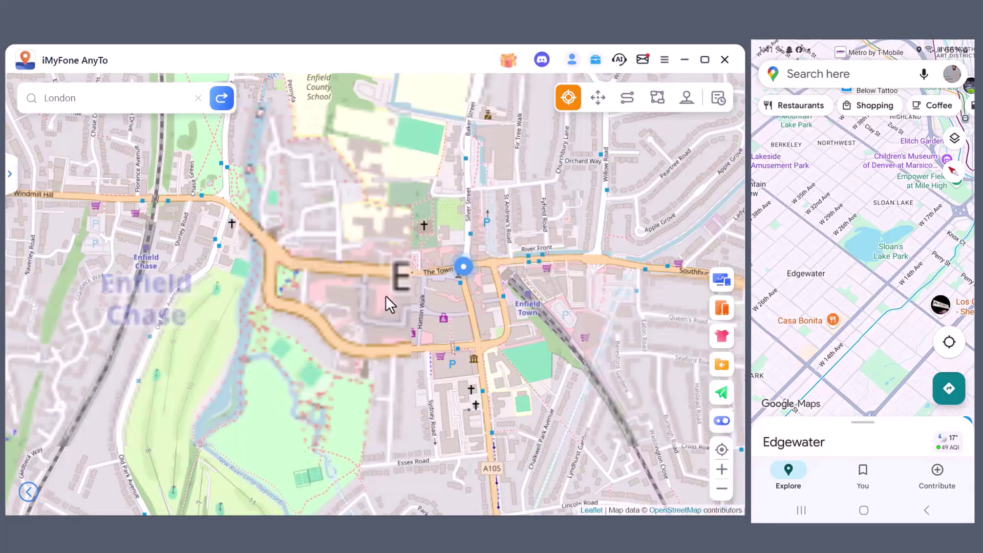
pyautogui.scroll(2, 459, 269)
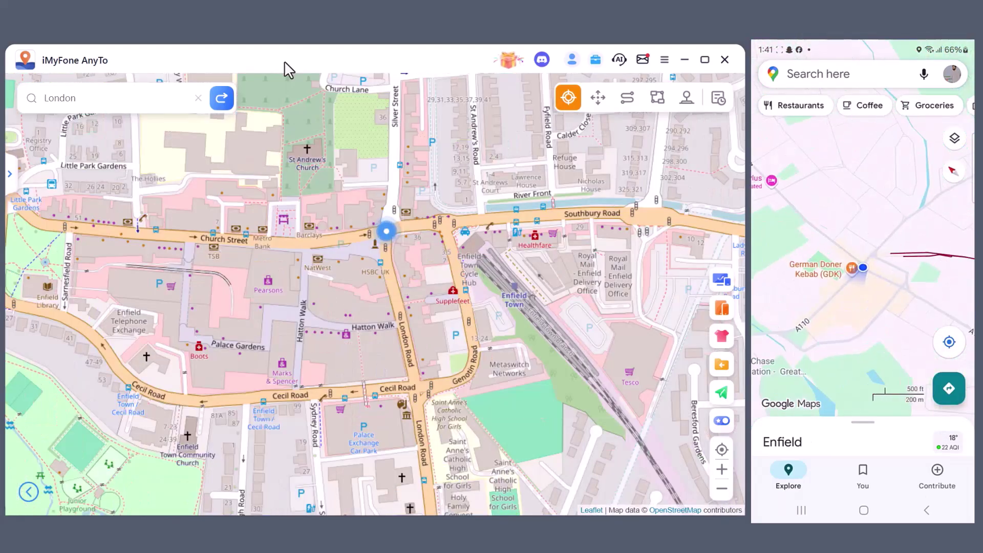
pyautogui.moveTo(365, 93); pyautogui.dragTo(285, 60)
# Step: In Jump Teleport Mode, jump the phone 880.28 m to Bush Hill Park Golf Club
pyautogui.click(597, 99)
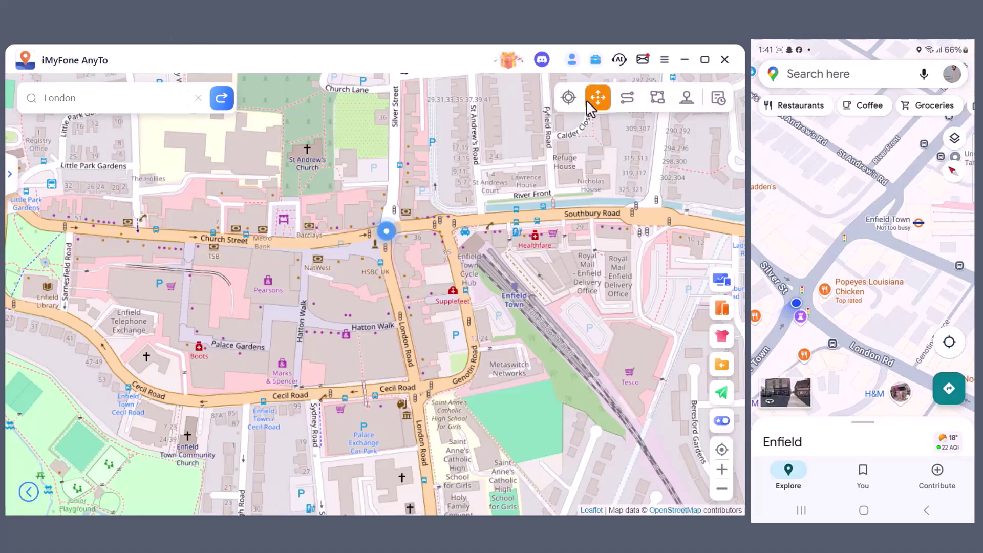
pyautogui.scroll(-2, 494, 245)
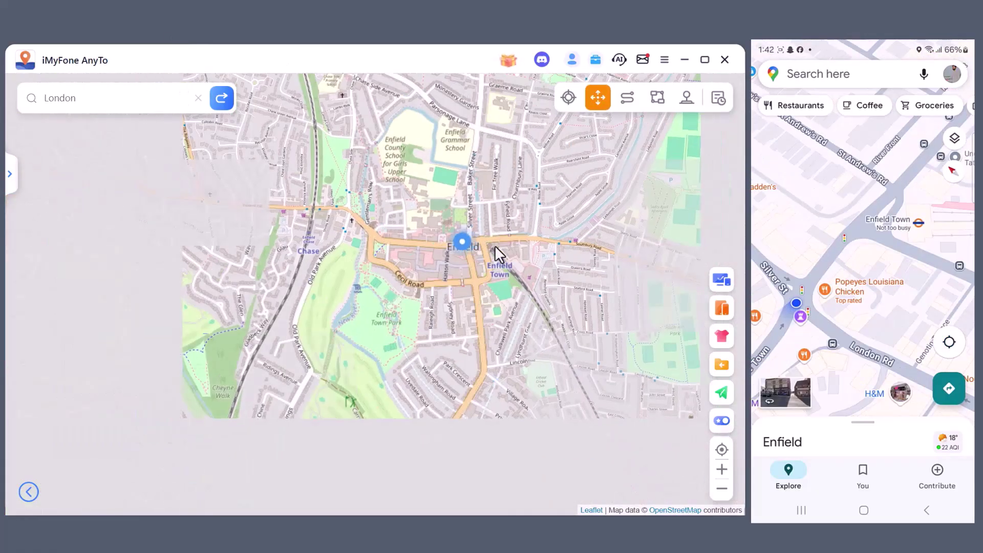
pyautogui.click(314, 370)
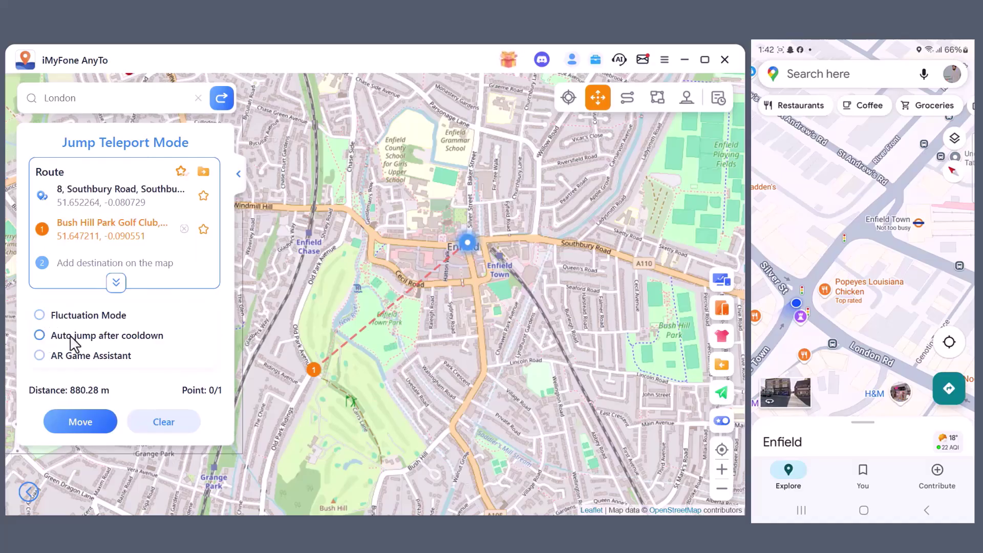
pyautogui.click(82, 422)
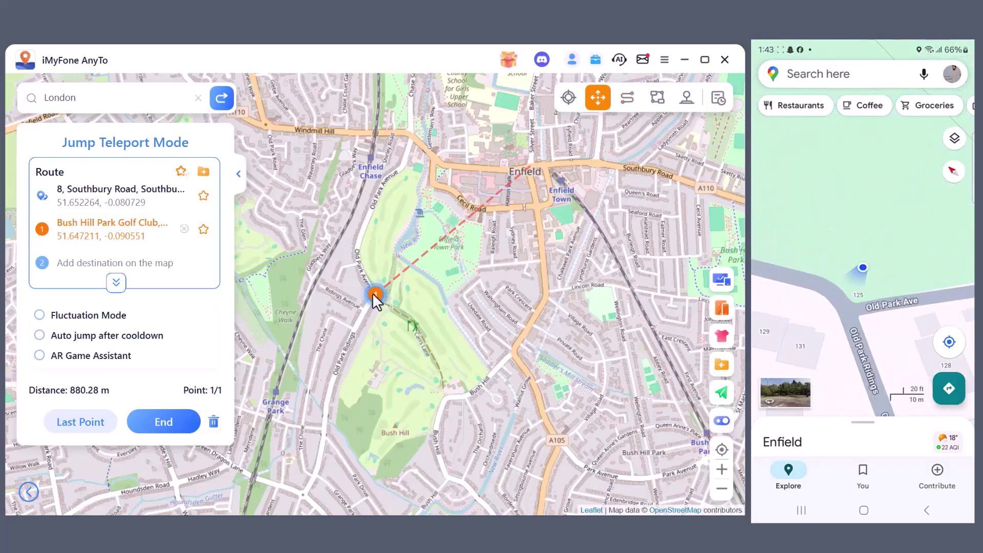
pyautogui.scroll(5, 373, 294)
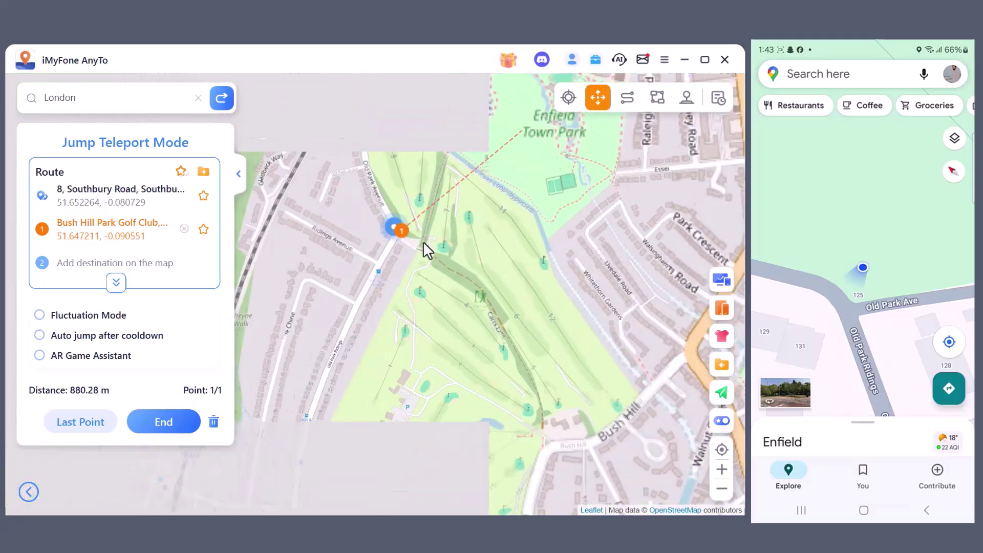
# Step: In Two-spot Mode, set The Grangeway as the route destination from the golf club
pyautogui.click(627, 98)
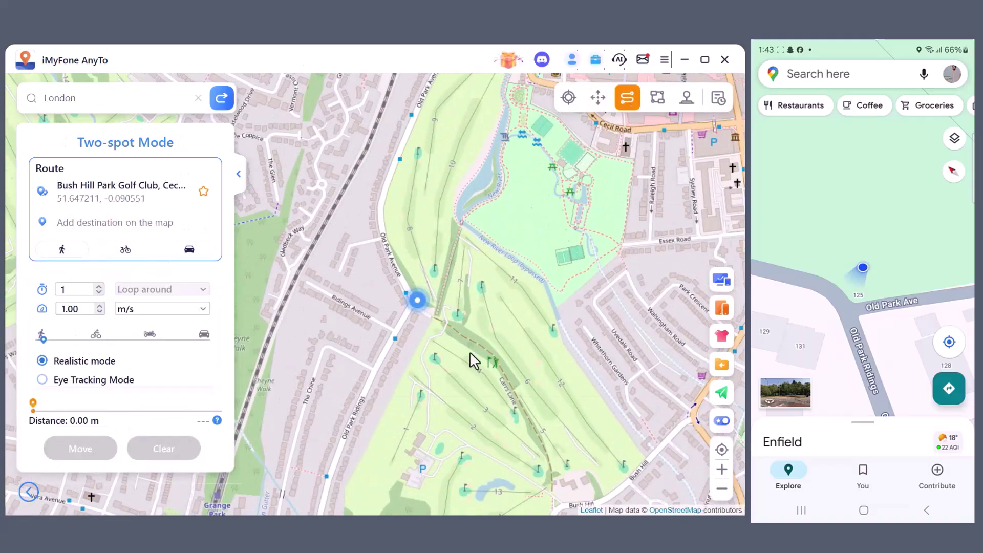
pyautogui.moveTo(469, 352); pyautogui.dragTo(503, 259)
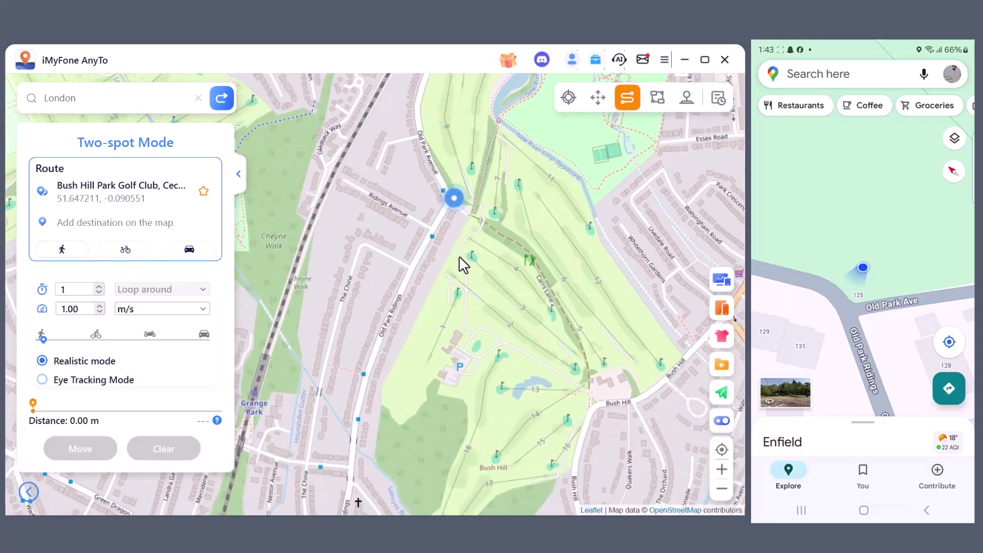
pyautogui.click(355, 452)
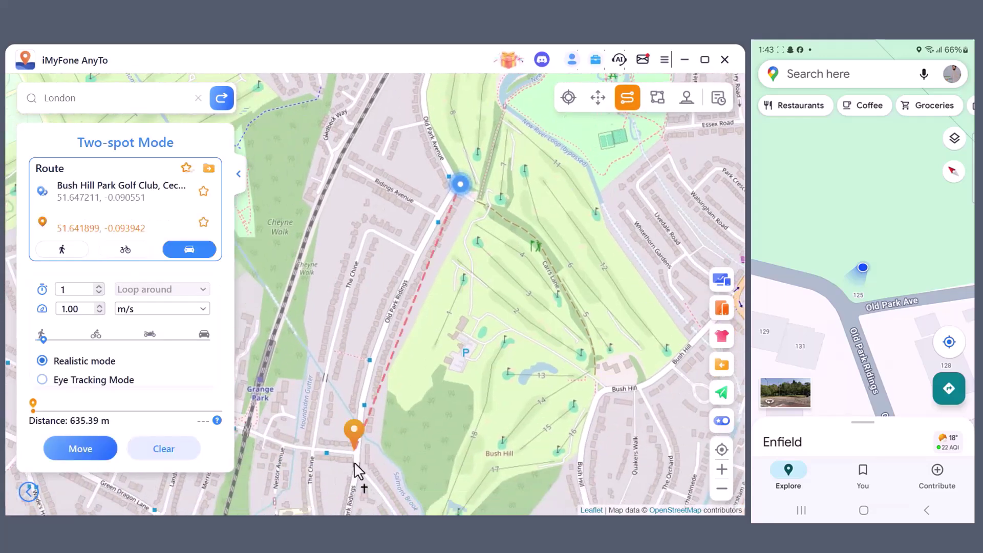
# Step: Set the route to driving at car speed, 32.30 m/s
pyautogui.click(66, 249)
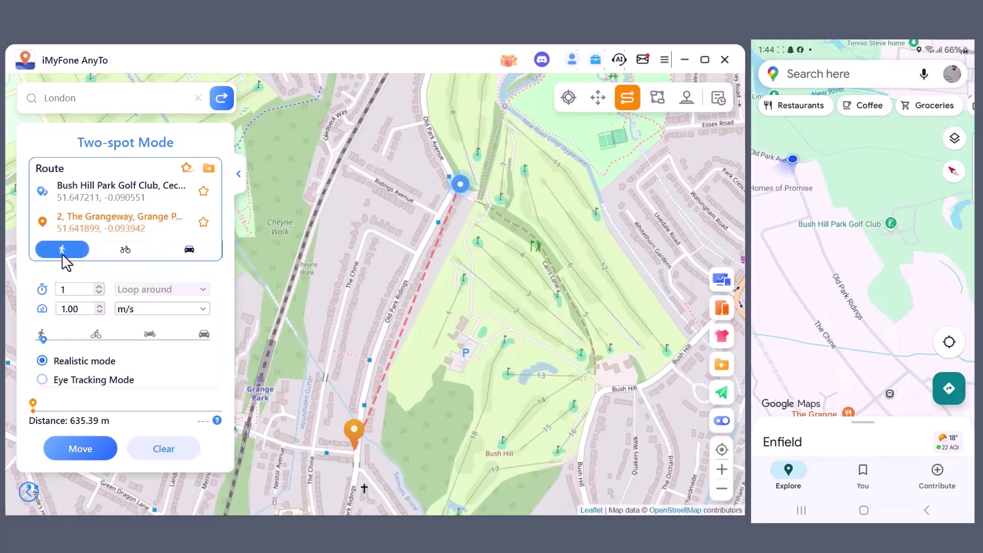
pyautogui.click(124, 250)
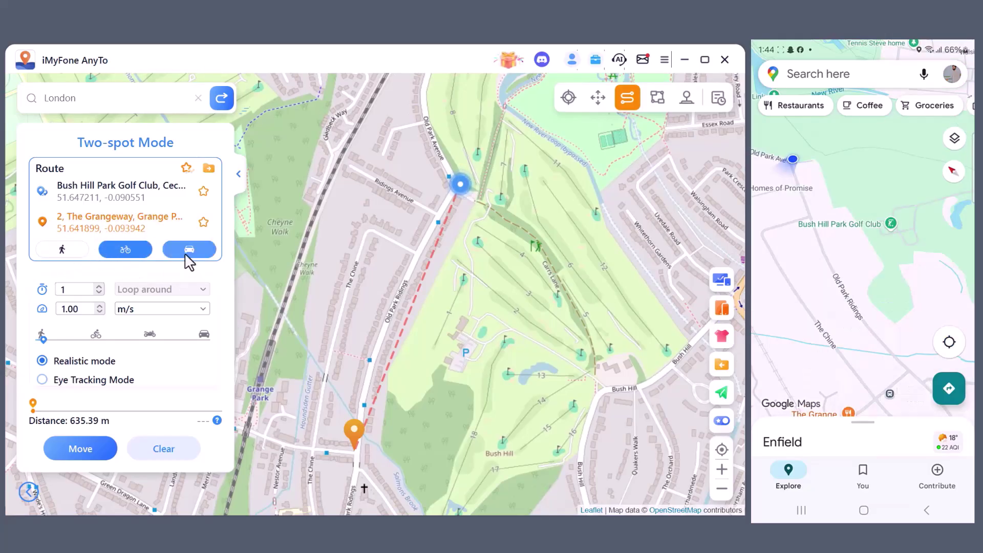
pyautogui.click(197, 249)
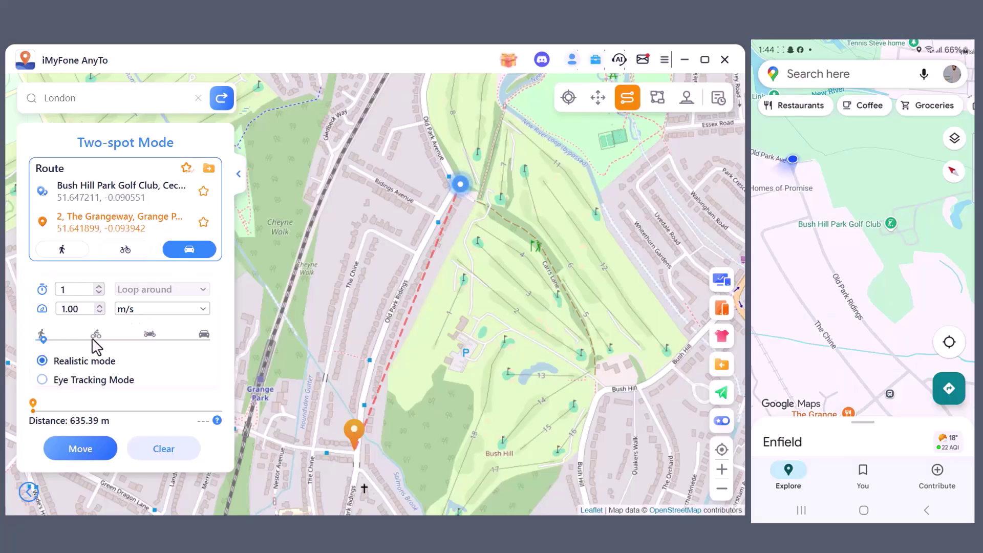
pyautogui.moveTo(94, 339); pyautogui.dragTo(155, 339)
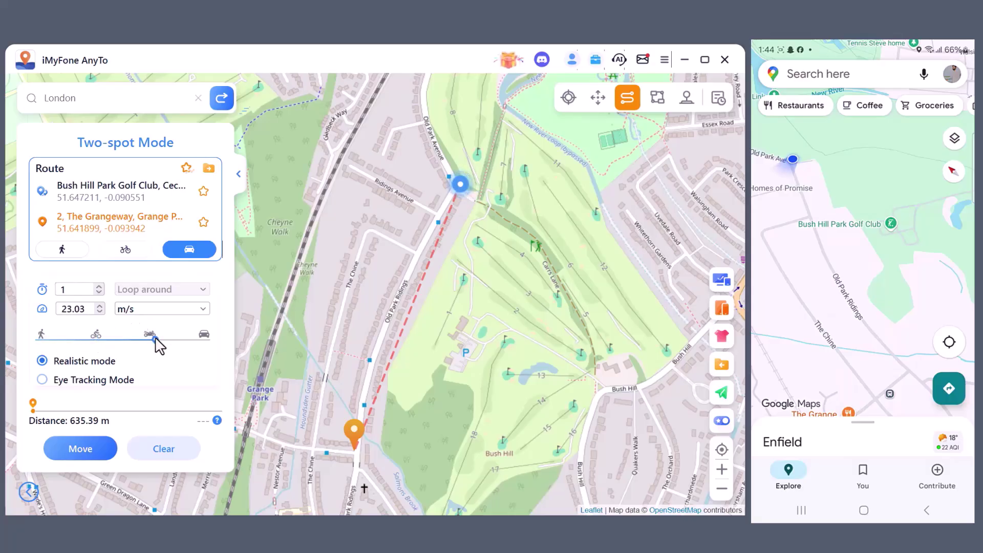
pyautogui.click(204, 338)
# Step: Drive the phone the 662.02 m two-spot route to The Grangeway near Grange Park
pyautogui.click(75, 451)
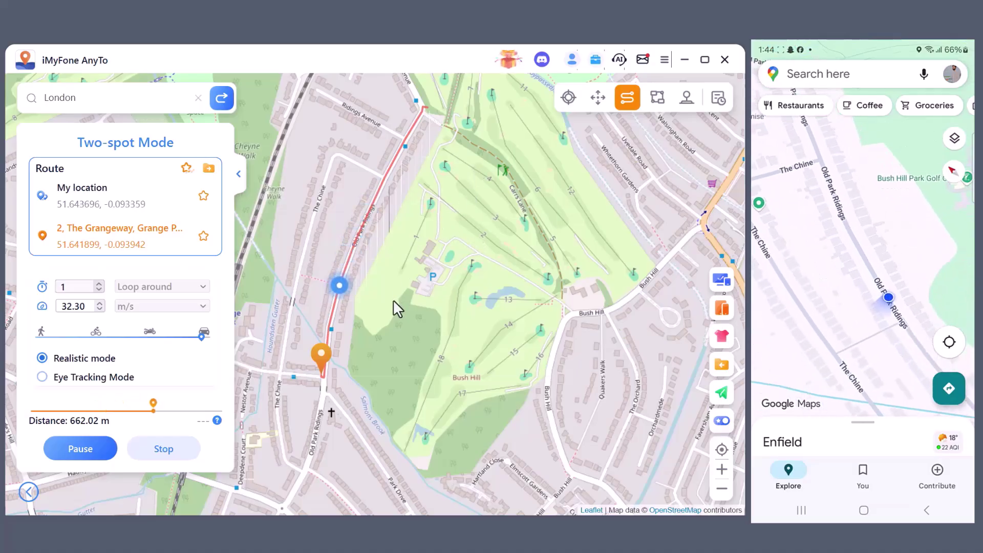
pyautogui.scroll(-1, 392, 299)
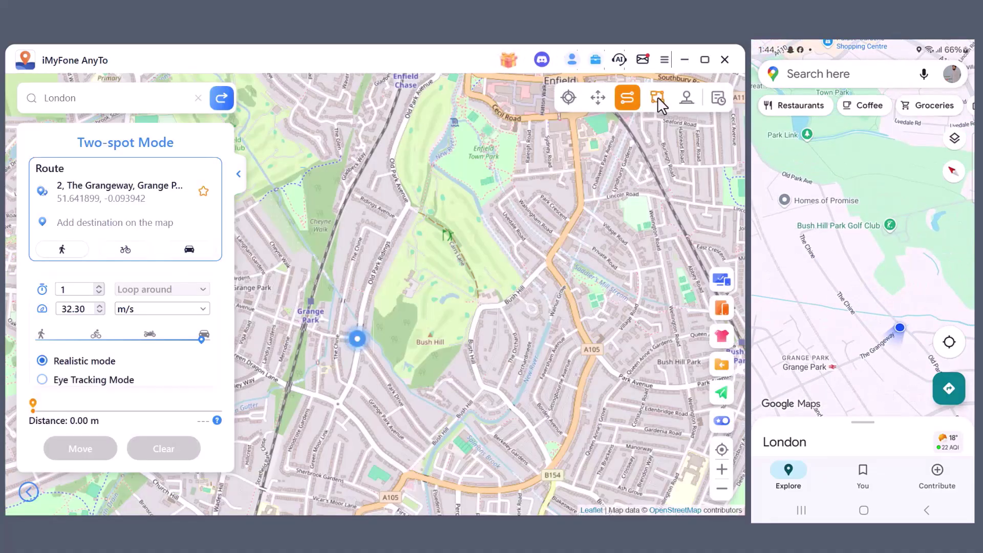
# Step: Plot a five-spot multi-spot loop via The Grangeway, Old Park Ridings and Green Dragon Lane at 28.31 m/s
pyautogui.click(658, 97)
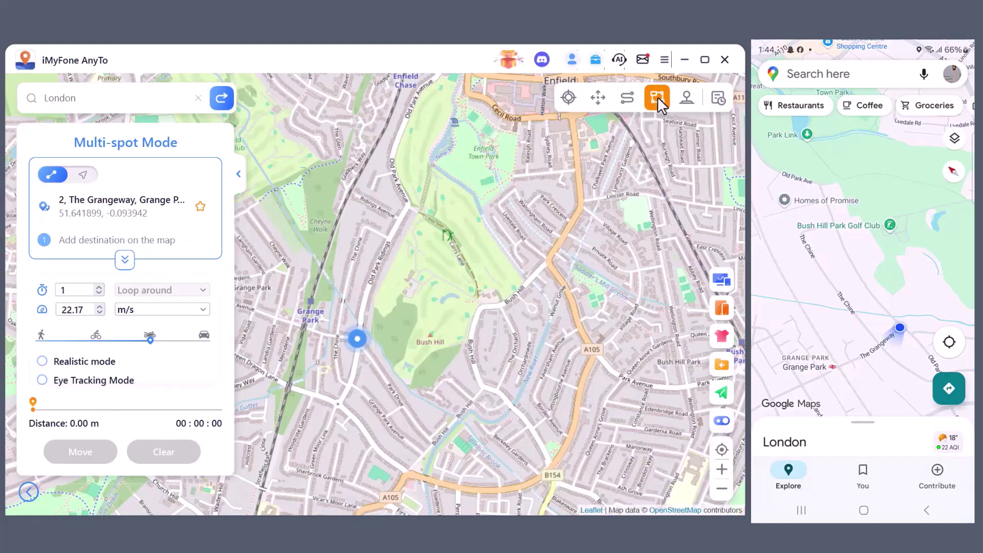
pyautogui.scroll(3, 339, 360)
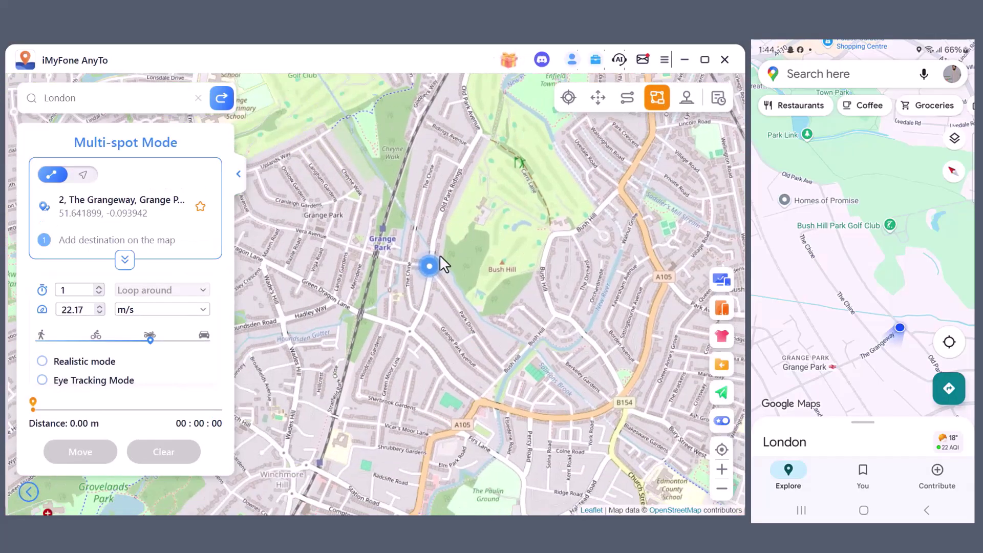
pyautogui.moveTo(372, 300); pyautogui.dragTo(478, 247)
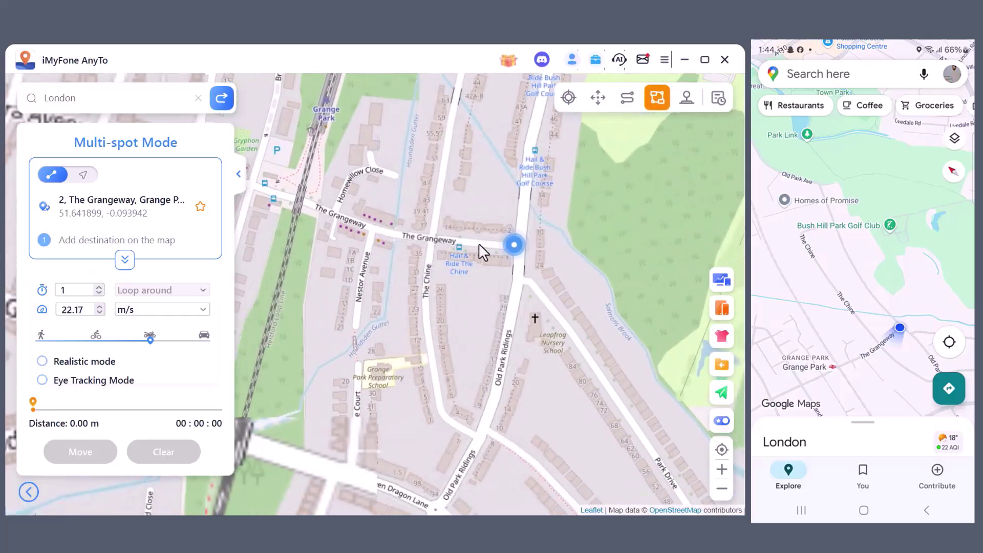
pyautogui.click(427, 236)
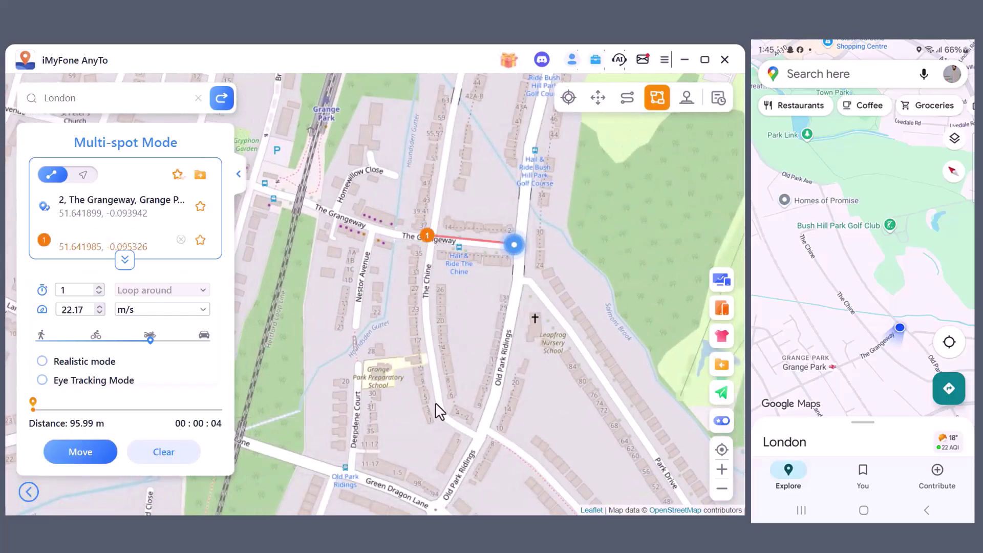
pyautogui.click(479, 437)
pyautogui.click(434, 506)
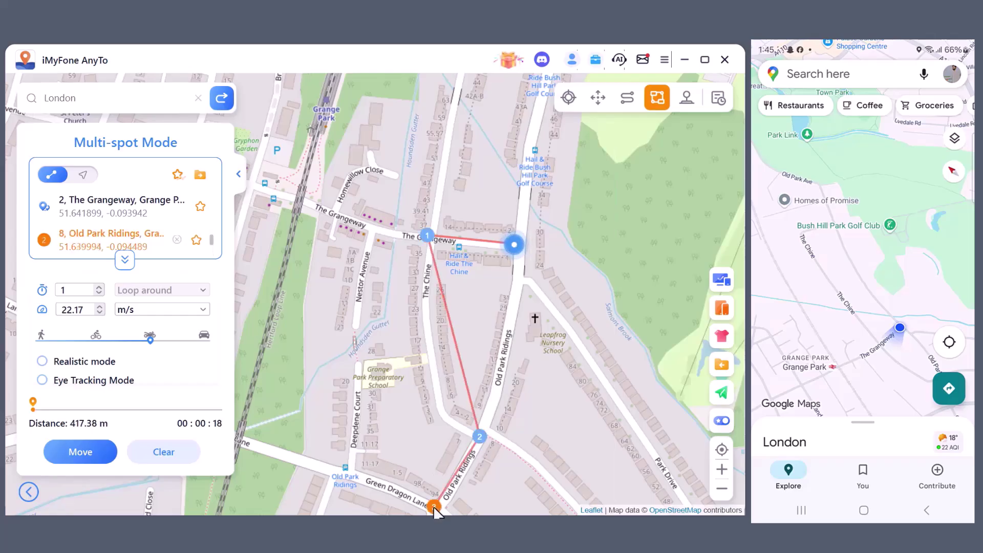
pyautogui.click(347, 470)
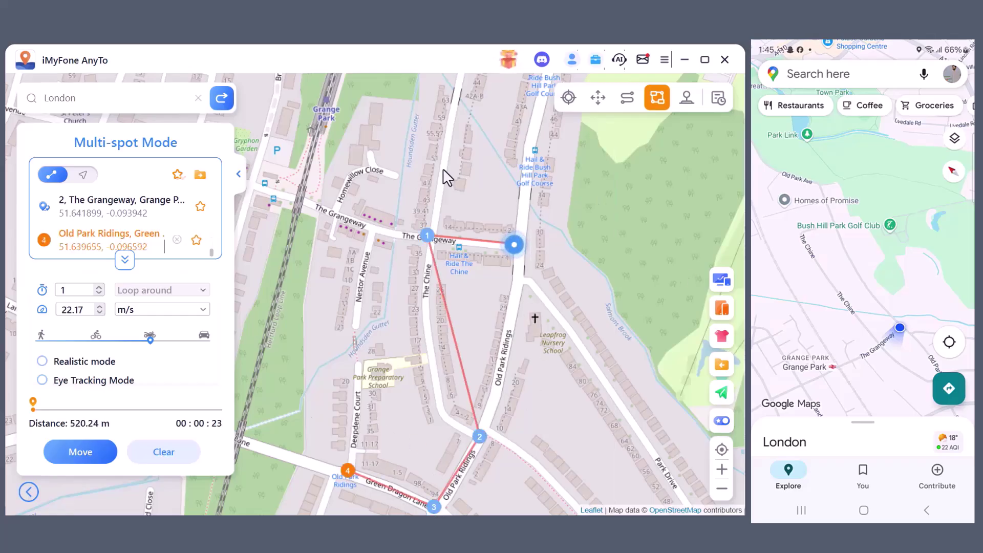
pyautogui.click(368, 232)
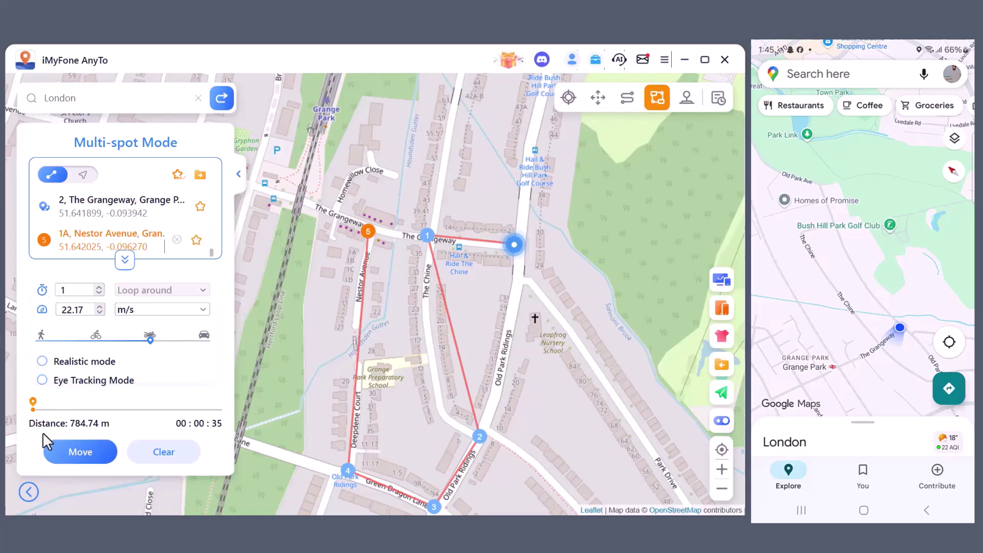
pyautogui.click(182, 340)
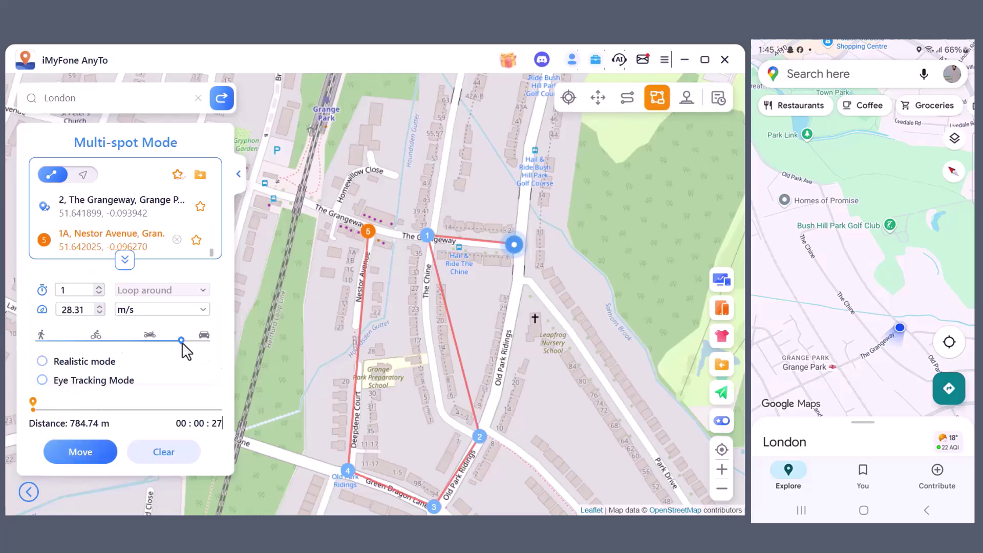
pyautogui.click(88, 457)
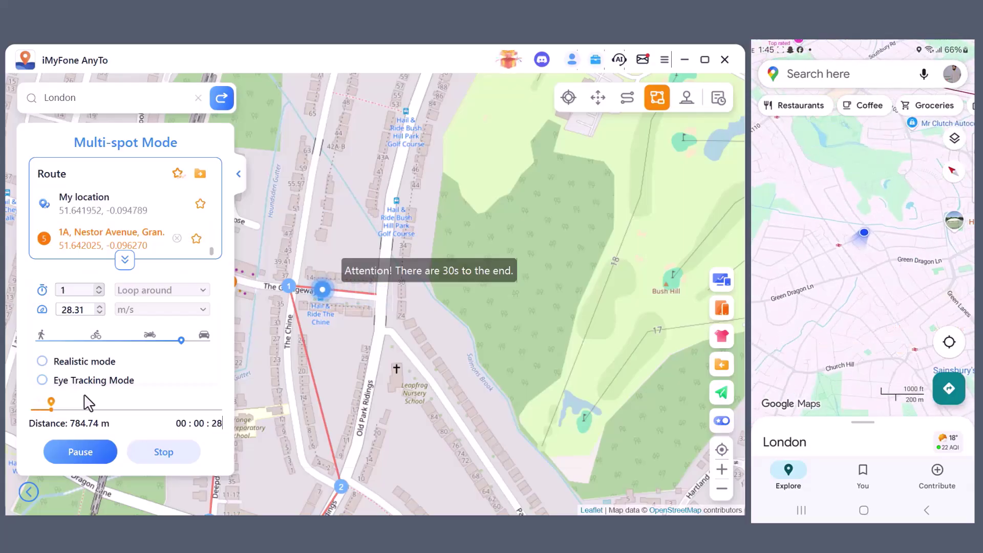
pyautogui.moveTo(403, 355); pyautogui.dragTo(516, 210)
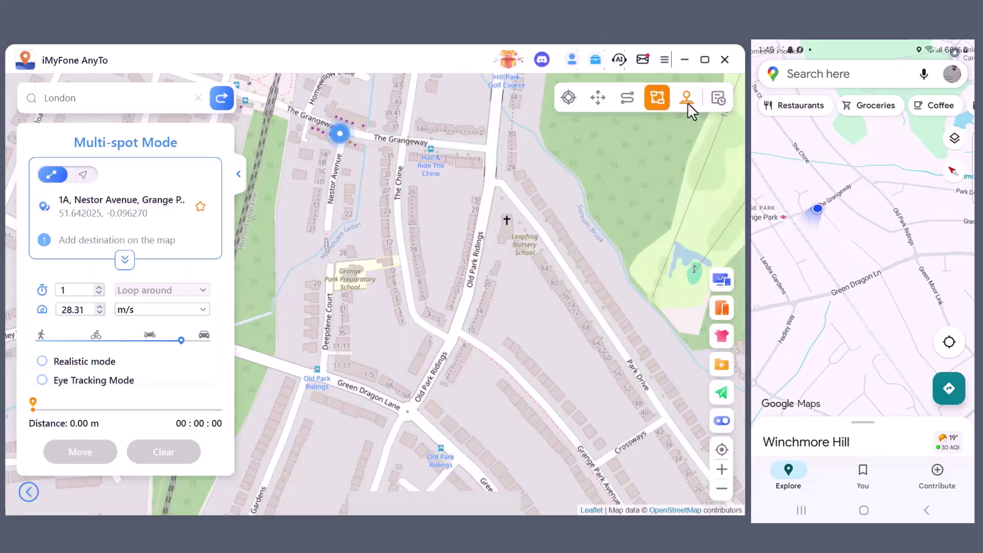
# Step: Start joystick-mode movement at bicycle speed, 11.93 m/s
pyautogui.click(687, 100)
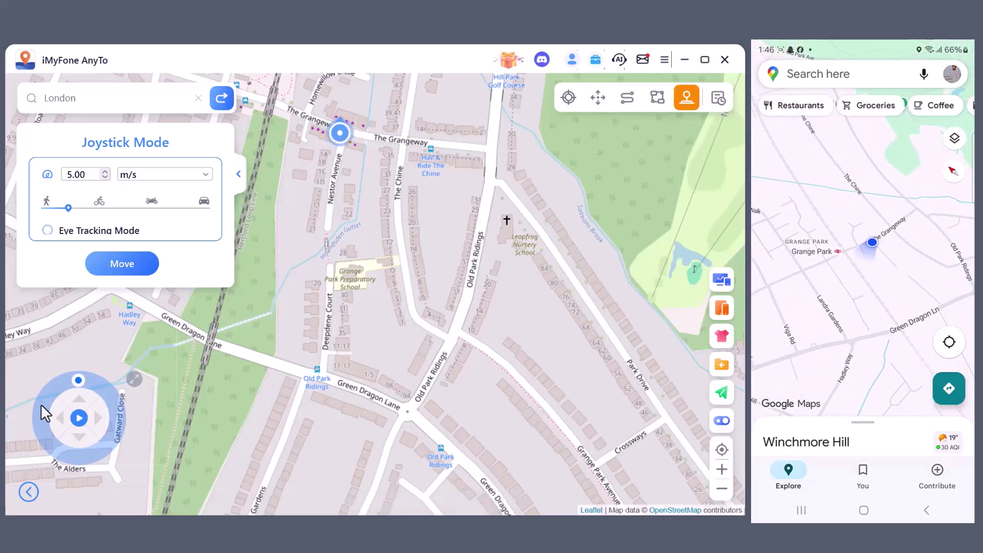
pyautogui.click(102, 208)
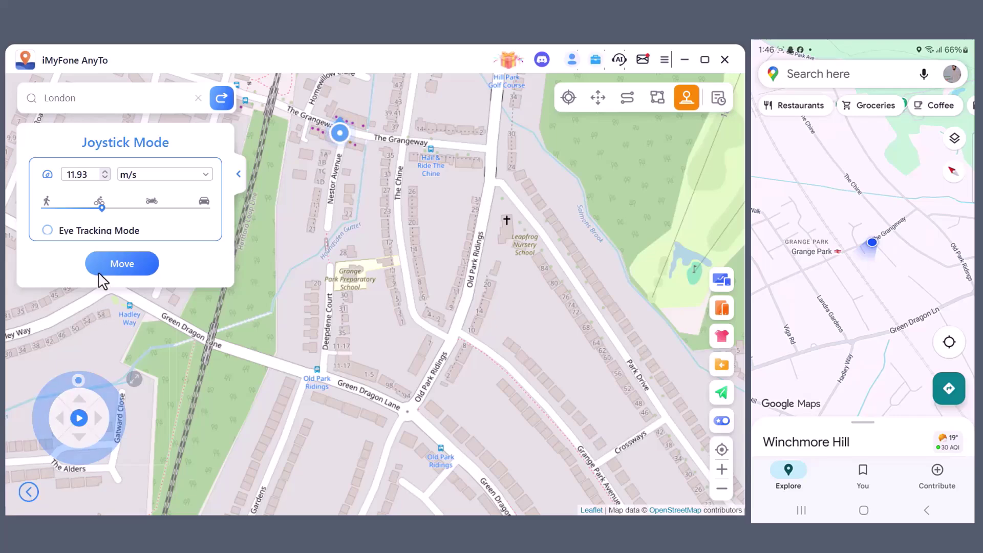
pyautogui.click(125, 263)
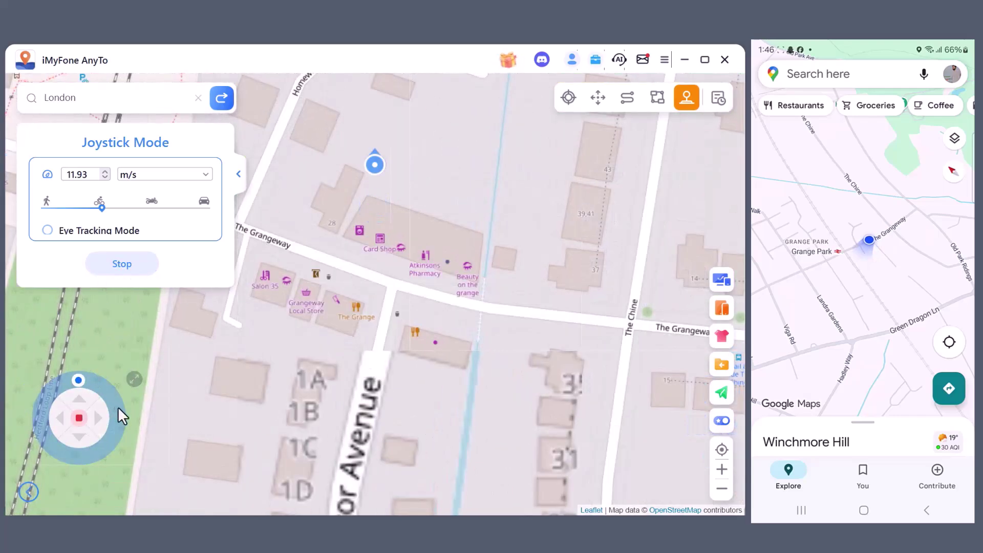
# Step: Steer the location clockwise and up-right, heading north up The Chine
pyautogui.scroll(-3, 393, 332)
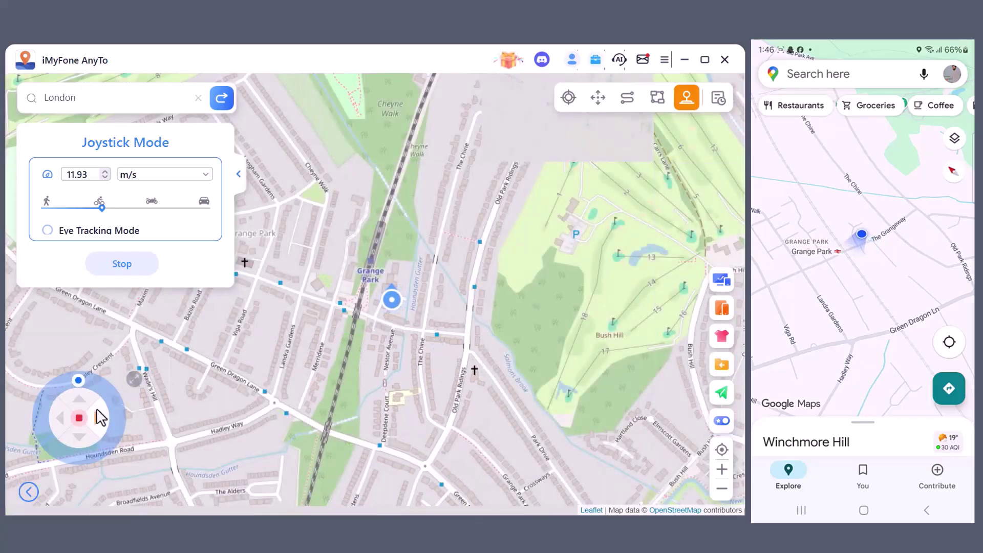
pyautogui.click(98, 416)
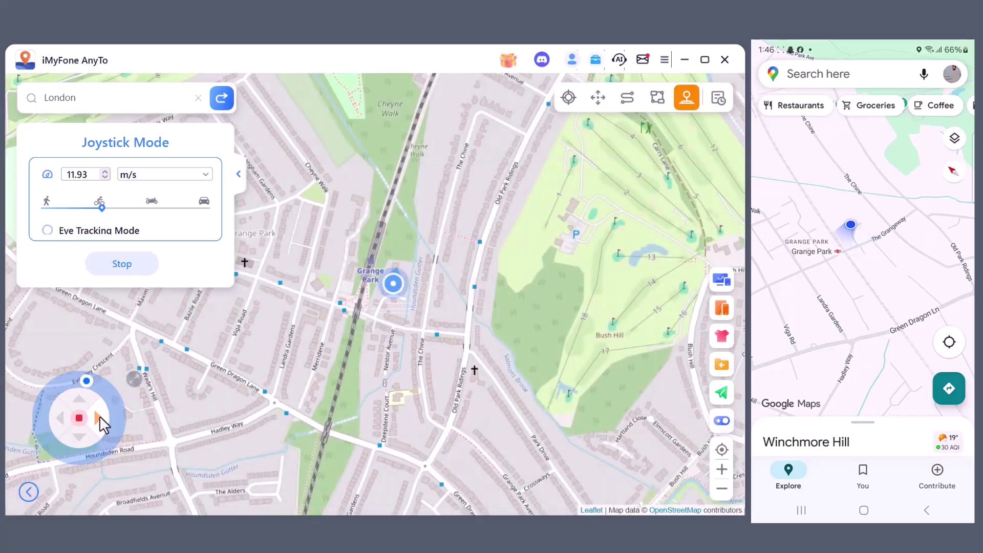
pyautogui.click(105, 392)
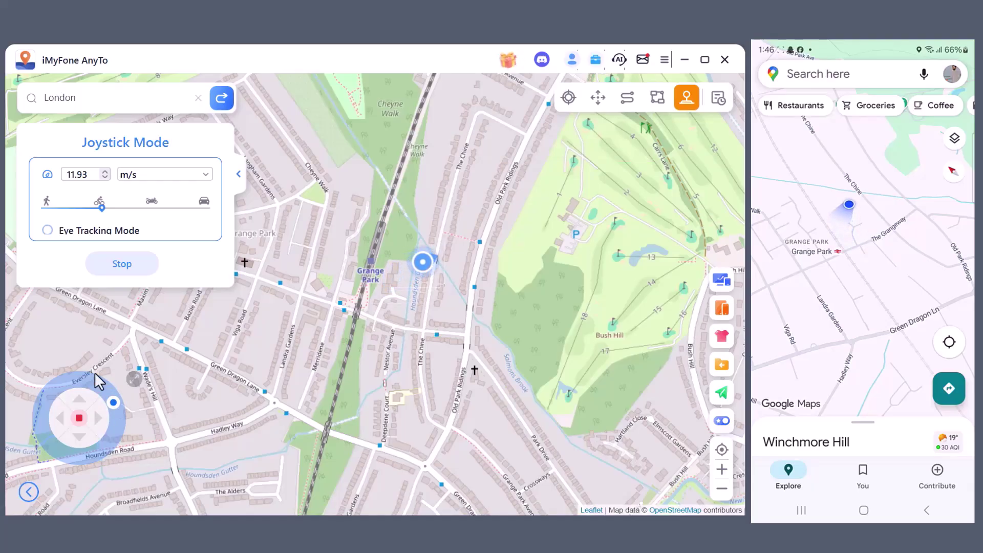
pyautogui.scroll(2, 526, 241)
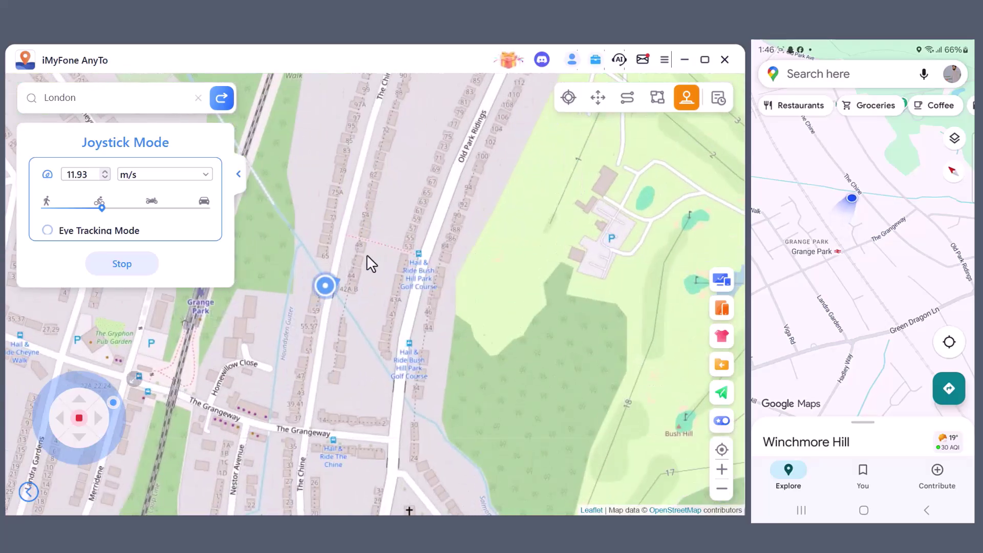
pyautogui.scroll(1, 367, 254)
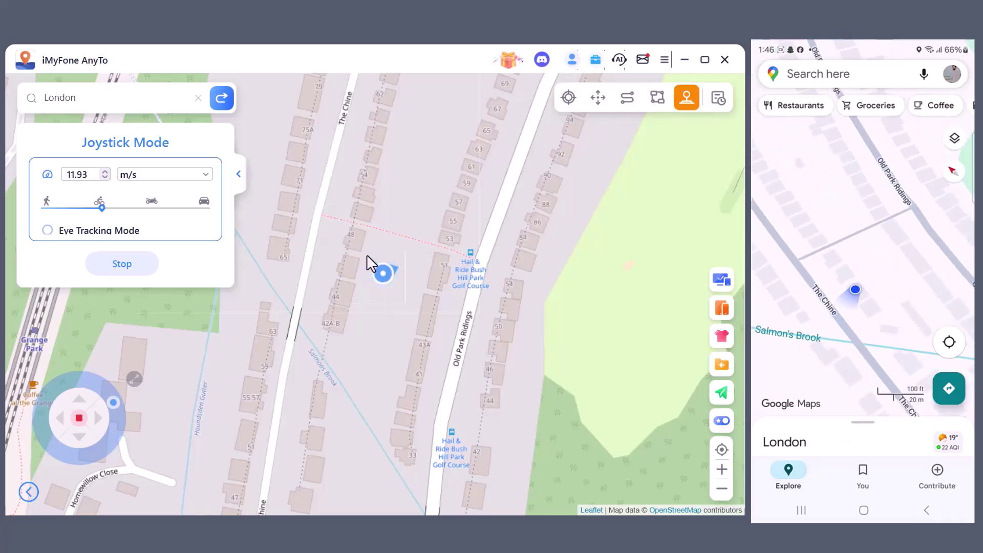
pyautogui.scroll(-1, 513, 240)
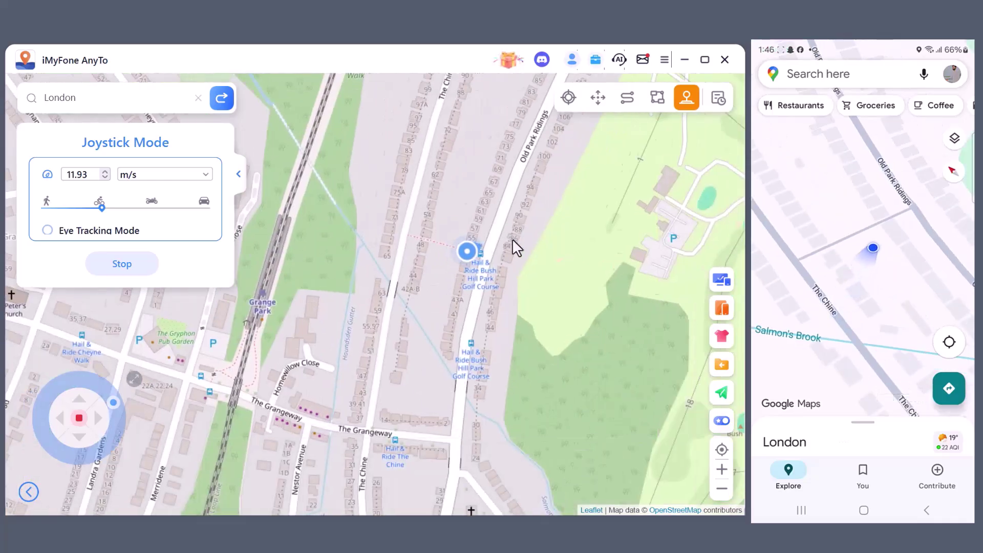
# Step: Pan the map to keep the moving location near Old Park Ridings in view
pyautogui.moveTo(513, 239); pyautogui.dragTo(434, 267)
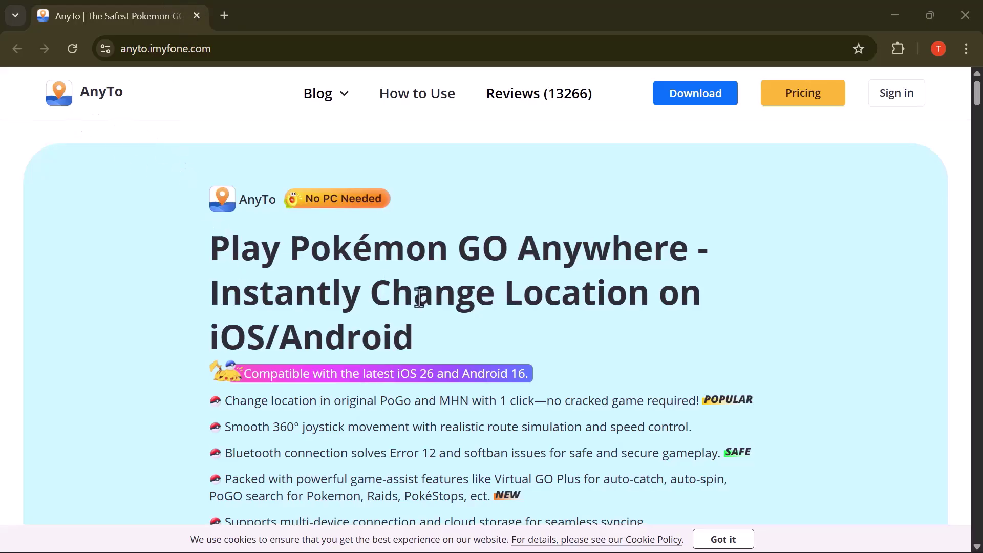
# Step: Scroll the anyto.imyfone.com homepage down to the Even More Features cards
pyautogui.scroll(-4, 468, 358)
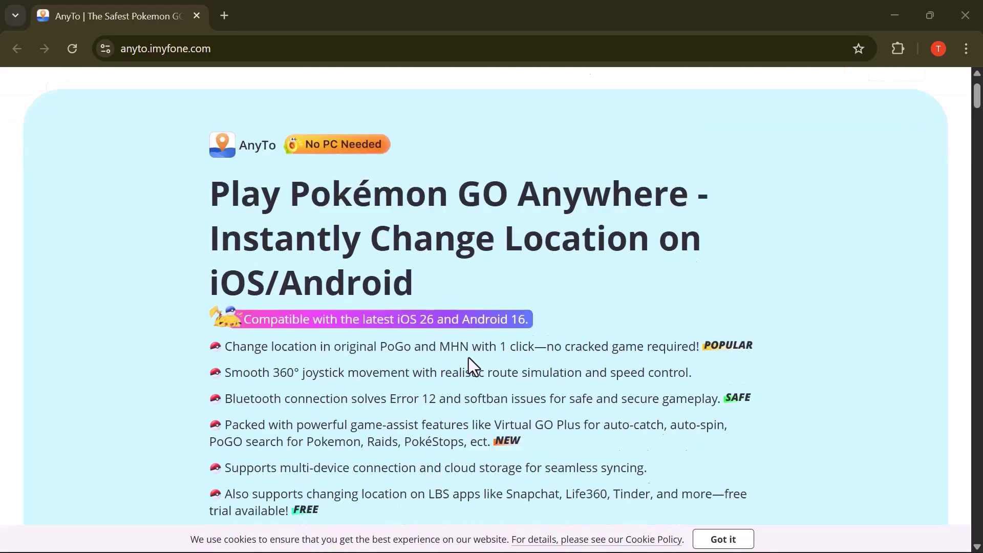
pyautogui.scroll(-3, 469, 358)
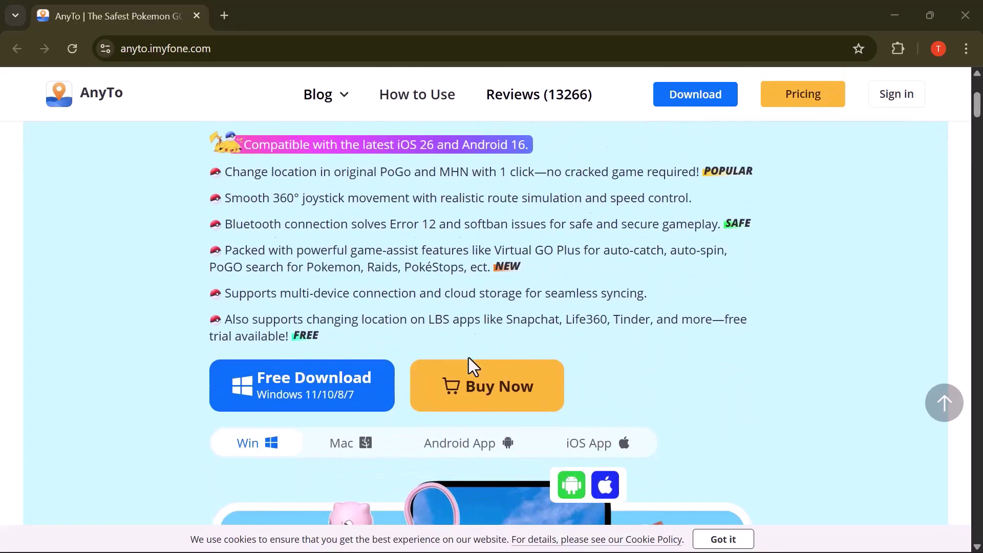
pyautogui.scroll(-2, 468, 358)
pyautogui.scroll(-4, 468, 358)
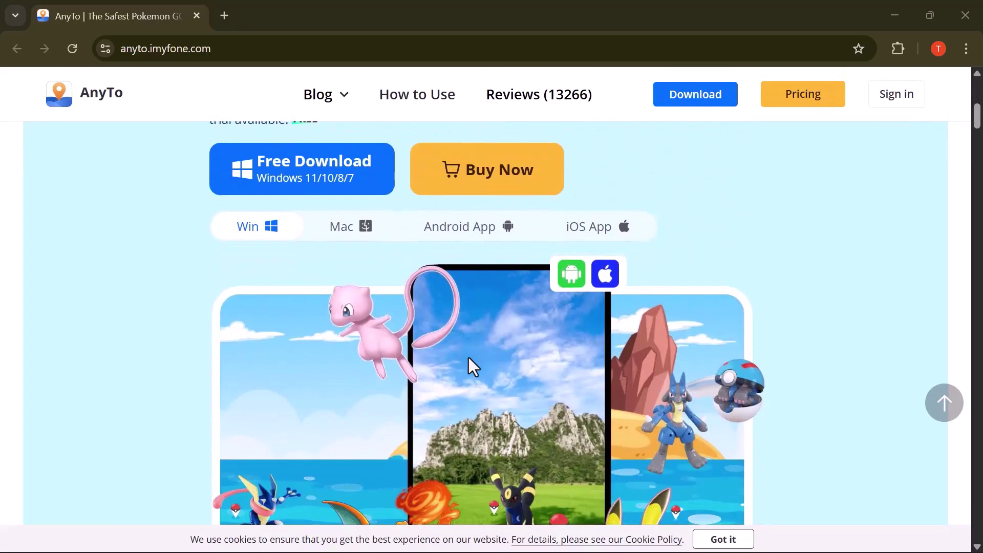
pyautogui.scroll(-5, 469, 357)
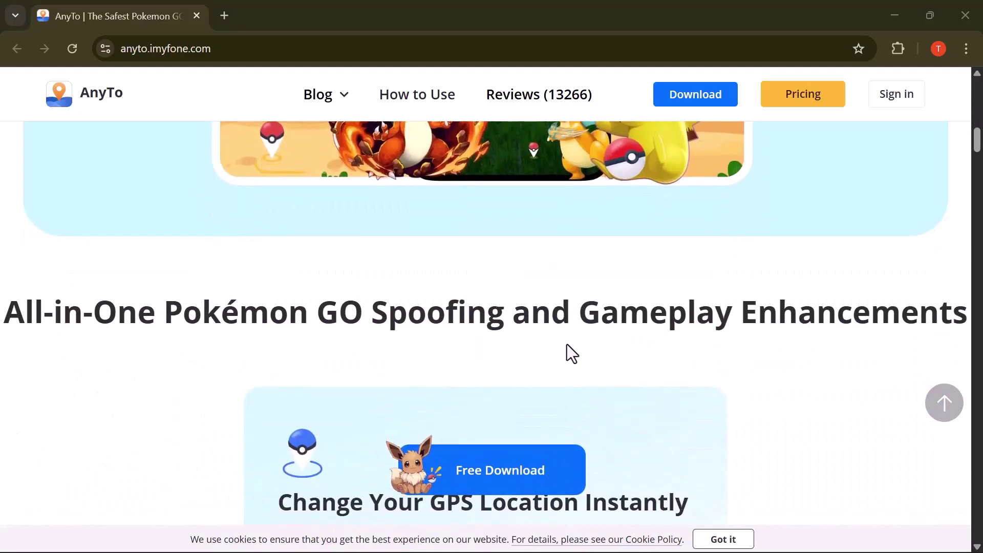
pyautogui.scroll(-4, 567, 348)
pyautogui.scroll(-2, 567, 344)
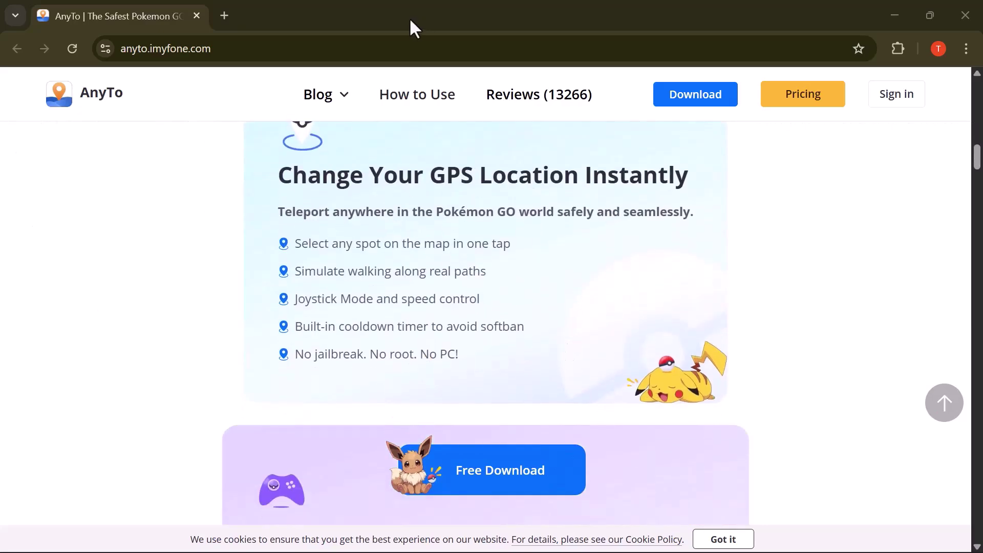
pyautogui.scroll(-5, 456, 274)
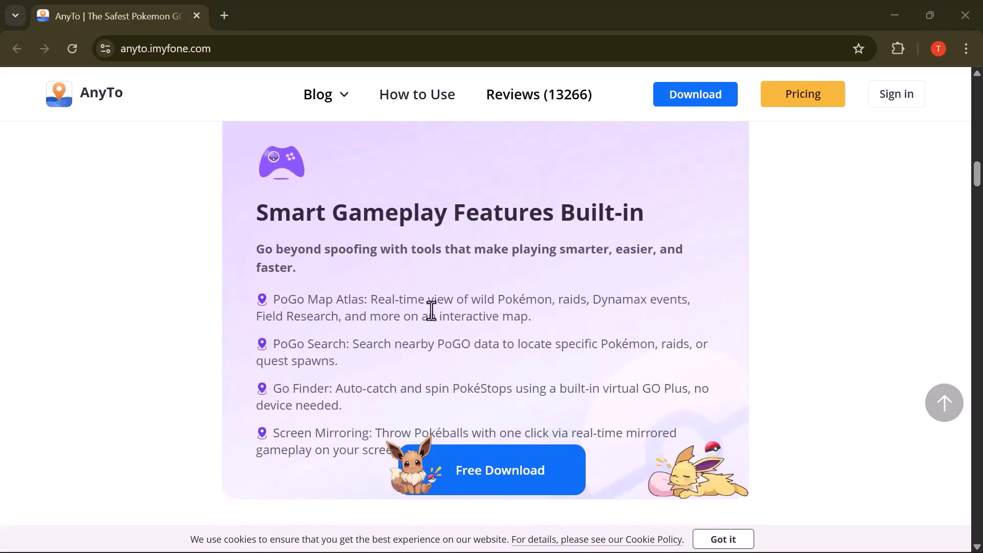
pyautogui.scroll(-10, 431, 311)
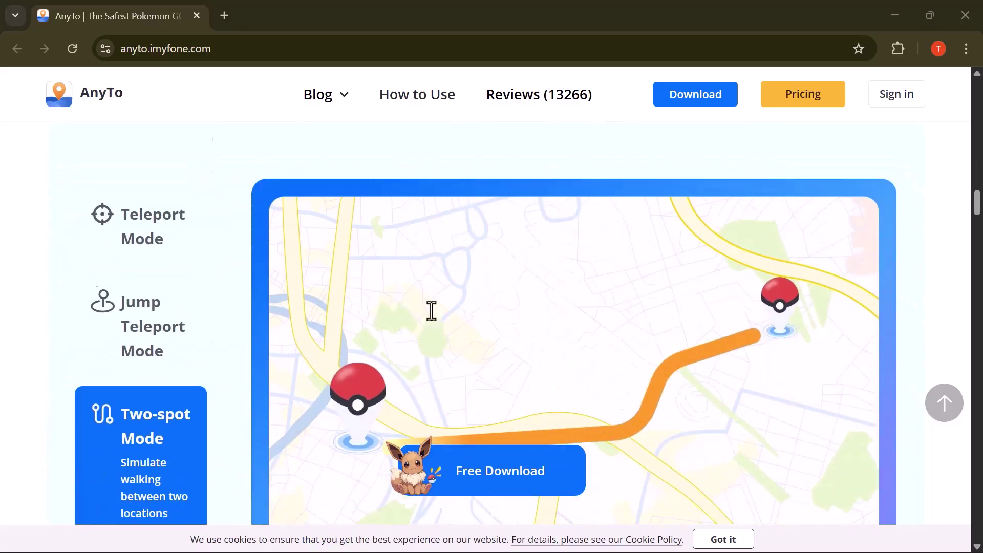
pyautogui.scroll(-5, 431, 311)
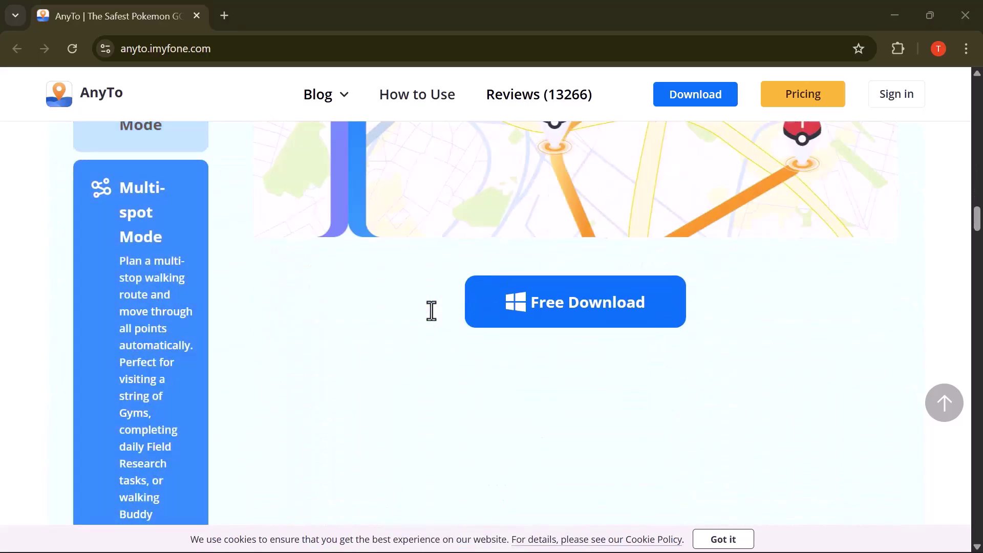
pyautogui.scroll(-10, 432, 310)
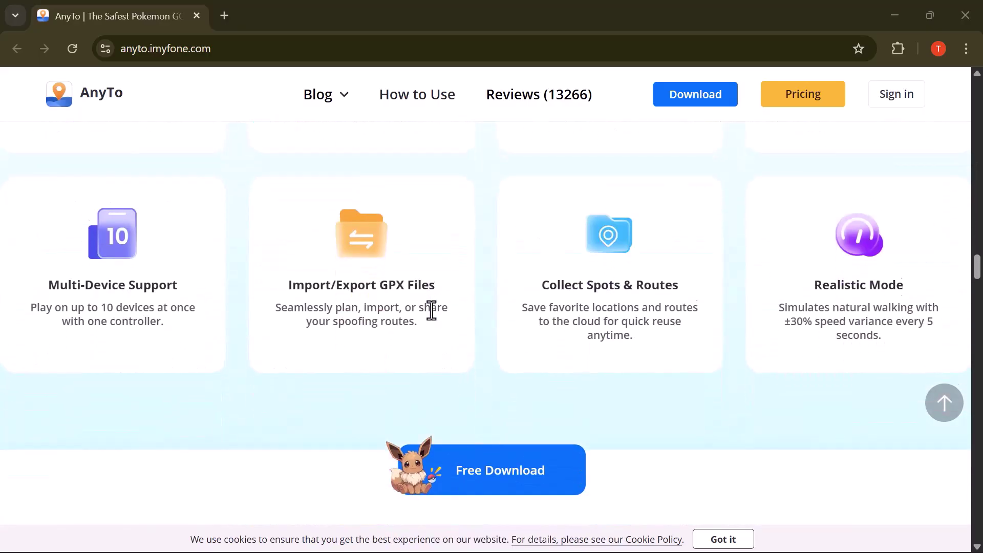